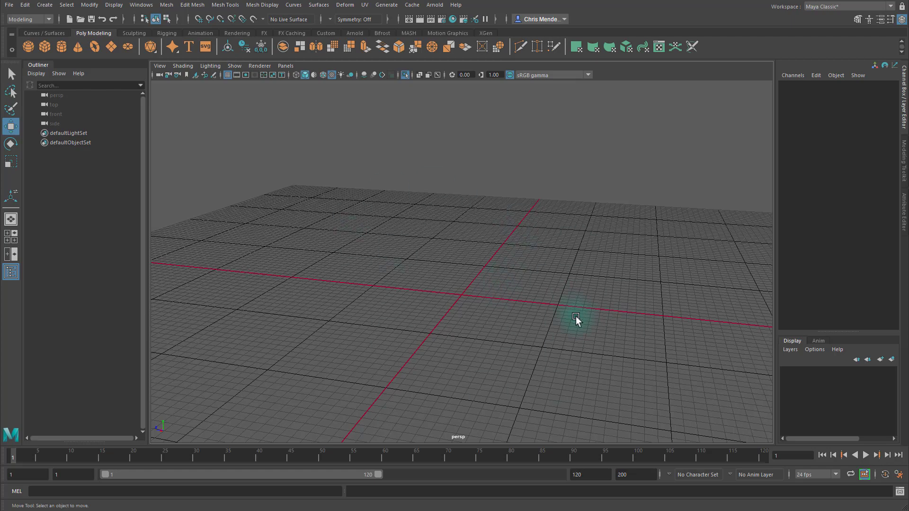
# - Create a polygon cube at the origin and stretch it along X to a scale of about 2.75
pyautogui.keyDown('alt'); pyautogui.moveTo(575, 316); pyautogui.dragTo(556, 291); pyautogui.keyUp('alt')
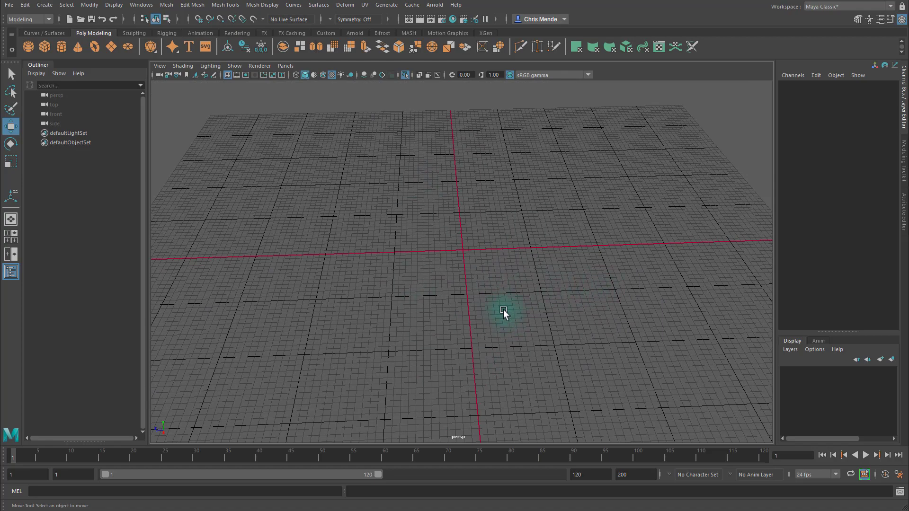
pyautogui.keyDown('alt'); pyautogui.moveTo(503, 310); pyautogui.dragTo(644, 356); pyautogui.keyUp('alt')
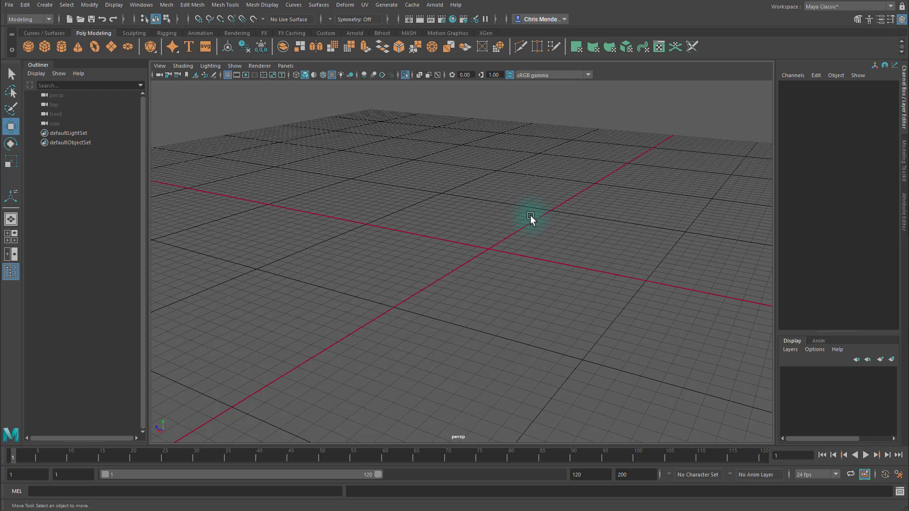
pyautogui.click(46, 46)
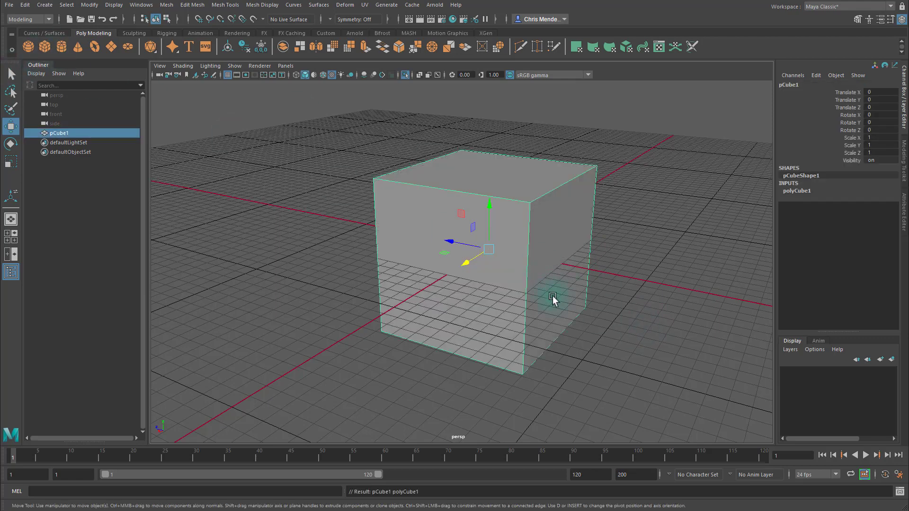
pyautogui.scroll(-3, 549, 298)
pyautogui.press('r')
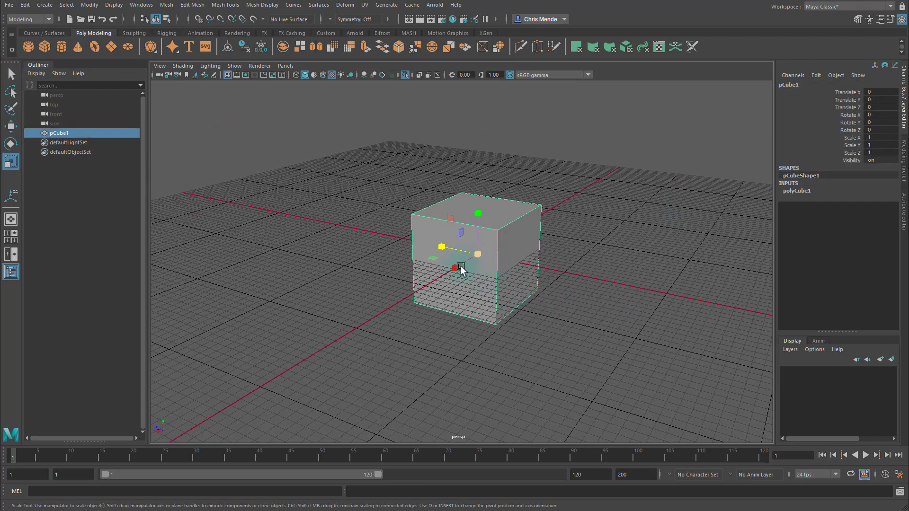
pyautogui.moveTo(460, 268); pyautogui.dragTo(376, 301)
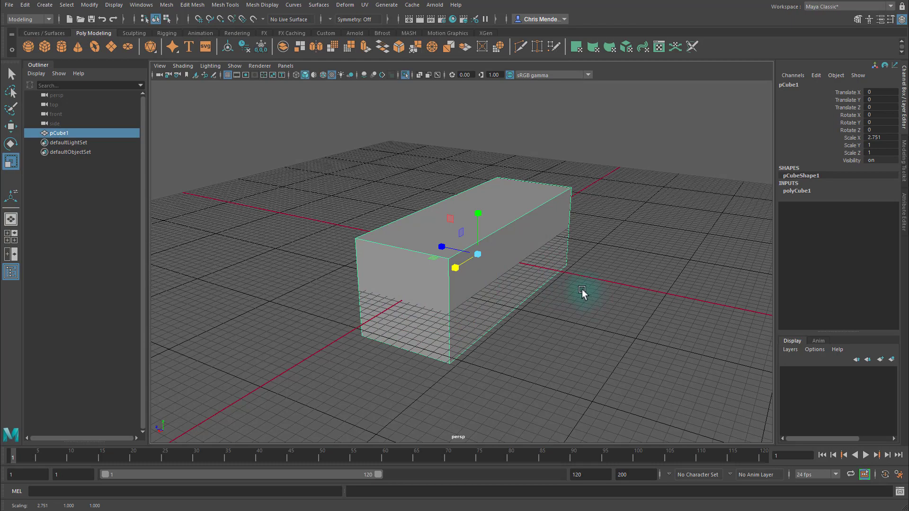
# - Cut three crosswise edge loops around the stretched box with Multi-Cut, leaving the longest section at the rear
pyautogui.keyDown('alt'); pyautogui.moveTo(582, 292); pyautogui.dragTo(428, 286); pyautogui.keyUp('alt')
pyautogui.keyDown('alt'); pyautogui.moveTo(424, 319); pyautogui.dragTo(444, 308); pyautogui.keyUp('alt')
pyautogui.hotkey('ctrl', 'shift', 'x')
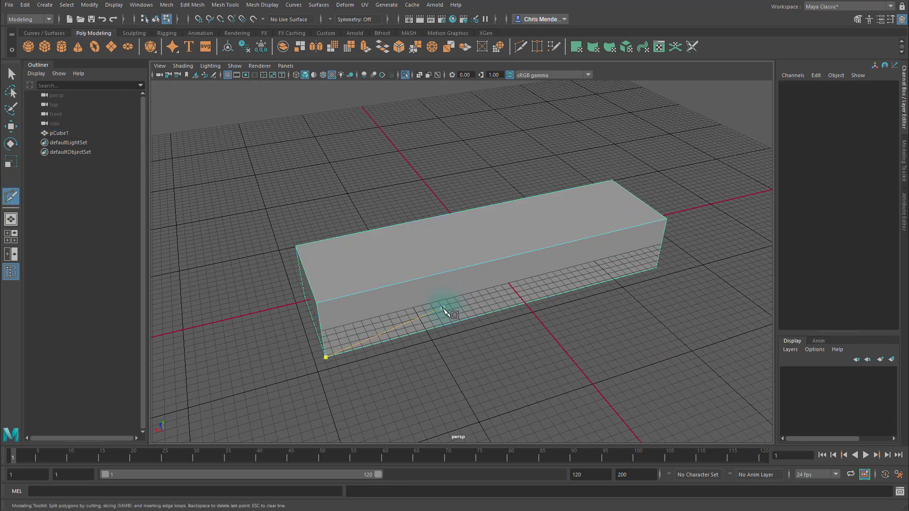
pyautogui.keyDown('alt'); pyautogui.moveTo(384, 304); pyautogui.dragTo(382, 293); pyautogui.keyUp('alt')
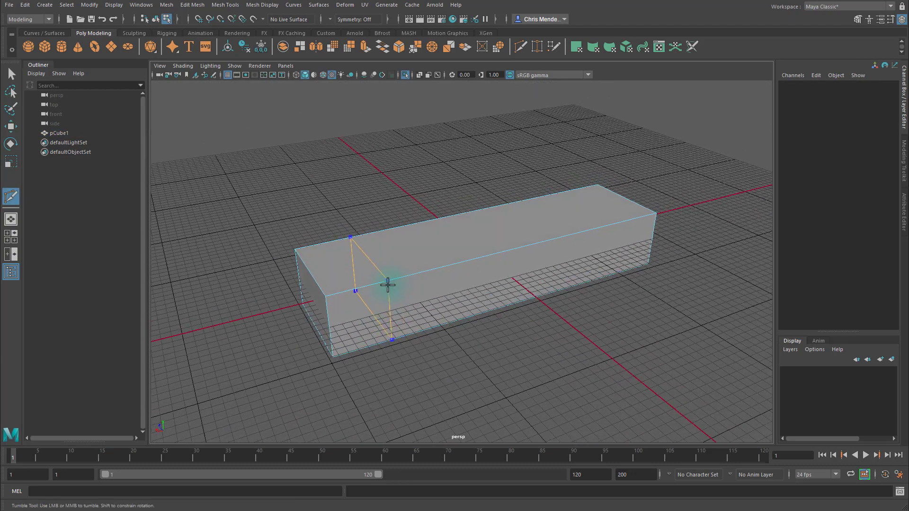
pyautogui.keyDown('ctrl'); pyautogui.click(393, 282); pyautogui.keyUp('ctrl')
pyautogui.keyDown('alt'); pyautogui.moveTo(511, 292); pyautogui.dragTo(520, 283); pyautogui.keyUp('alt')
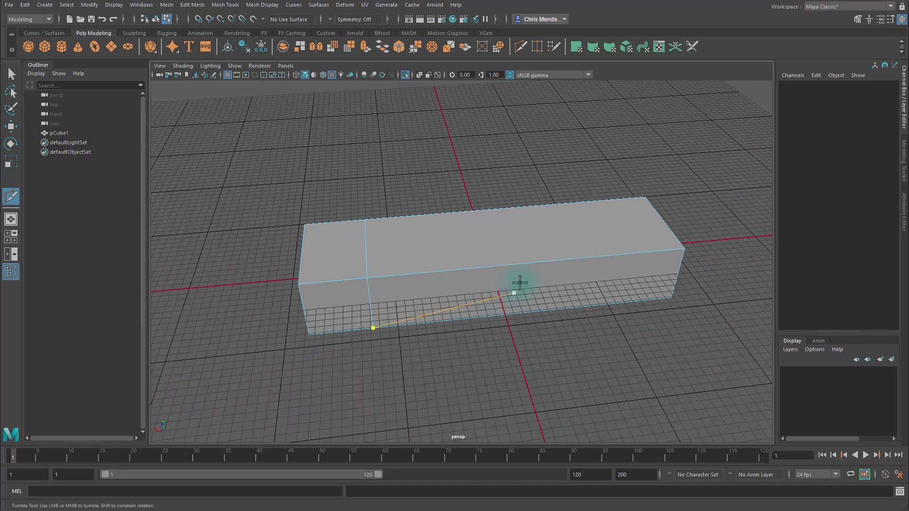
pyautogui.keyDown('ctrl'); pyautogui.click(540, 260); pyautogui.keyUp('ctrl')
pyautogui.keyDown('ctrl'); pyautogui.click(454, 269); pyautogui.keyUp('ctrl')
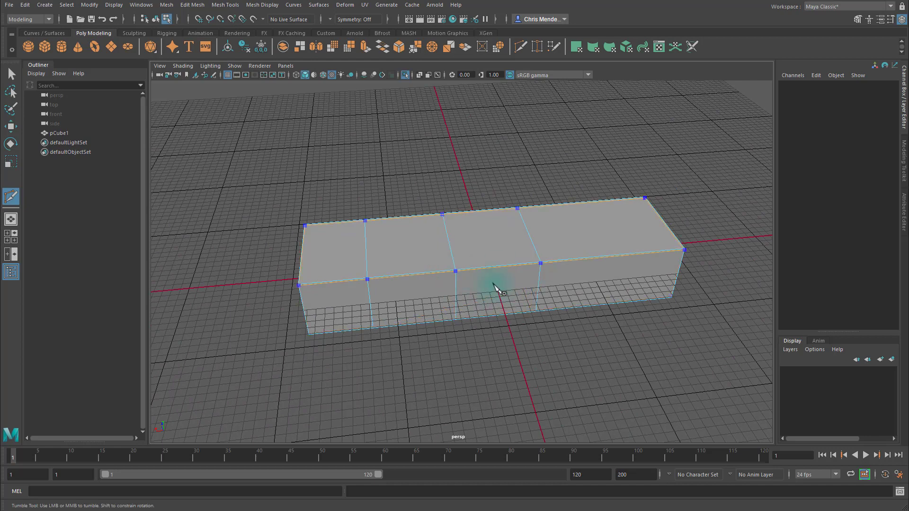
pyautogui.moveTo(493, 284)
pyautogui.keyDown('alt'); pyautogui.mouseDown()
pyautogui.moveTo(548, 308)
pyautogui.moveTo(488, 280)
pyautogui.mouseUp(); pyautogui.keyUp('alt')
pyautogui.press('q')
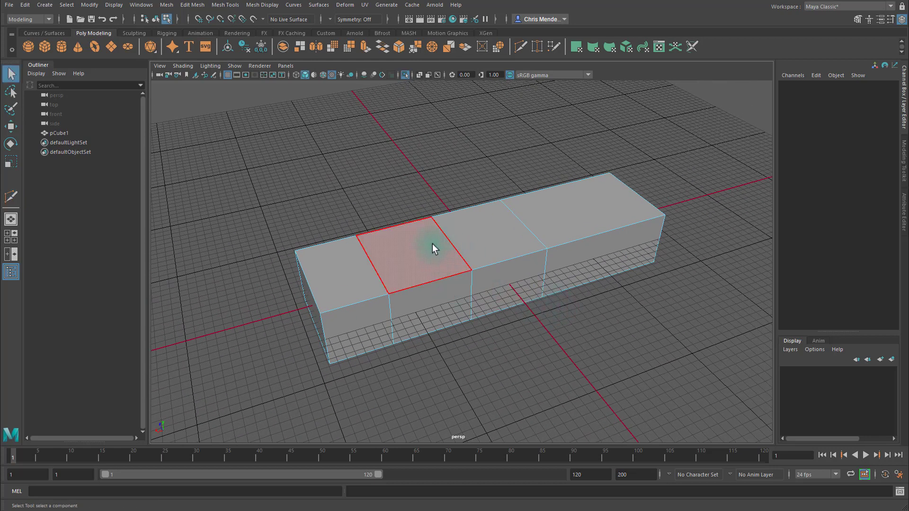
# - Extrude the three rear top faces together with an offset of 4.3 to inset them
pyautogui.moveTo(432, 248); pyautogui.dragTo(634, 203)
pyautogui.keyDown('alt'); pyautogui.moveTo(469, 272); pyautogui.dragTo(559, 307); pyautogui.keyUp('alt')
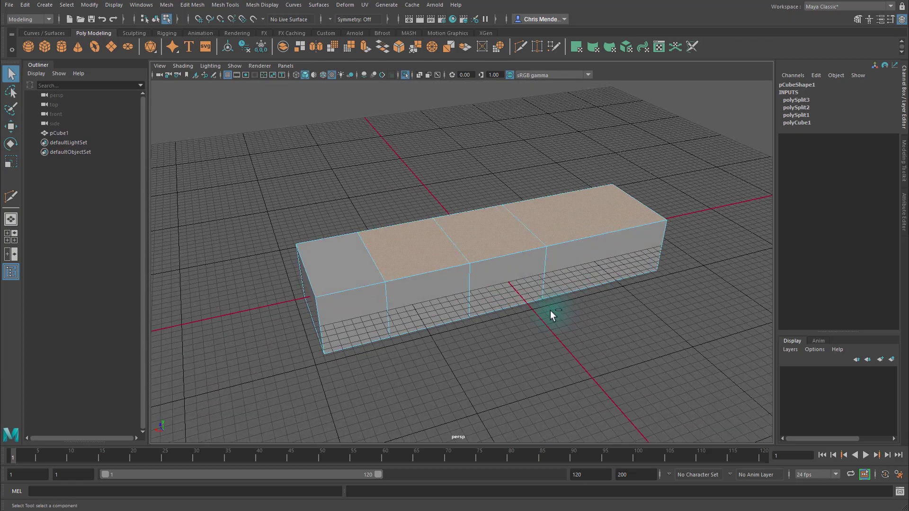
pyautogui.keyDown('alt'); pyautogui.moveTo(494, 353); pyautogui.dragTo(515, 355); pyautogui.keyUp('alt')
pyautogui.hotkey('ctrl', 'e')
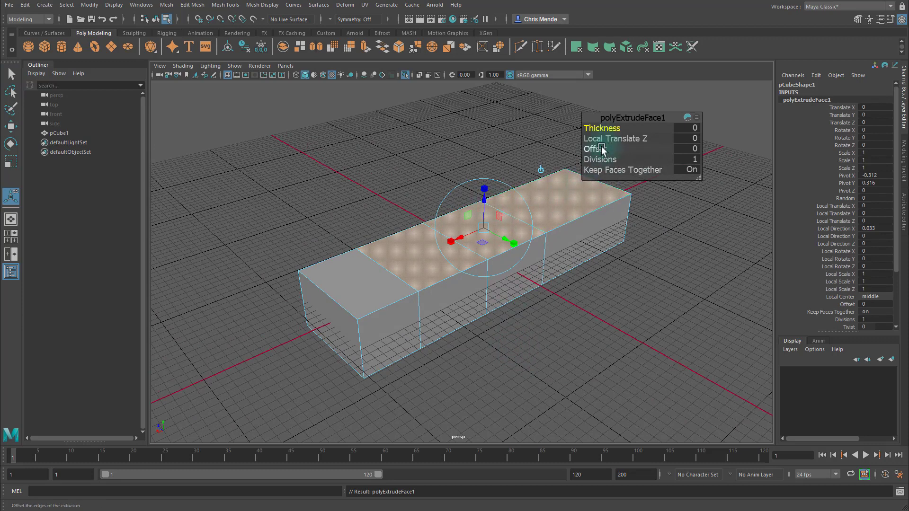
pyautogui.moveTo(610, 148); pyautogui.dragTo(621, 148)
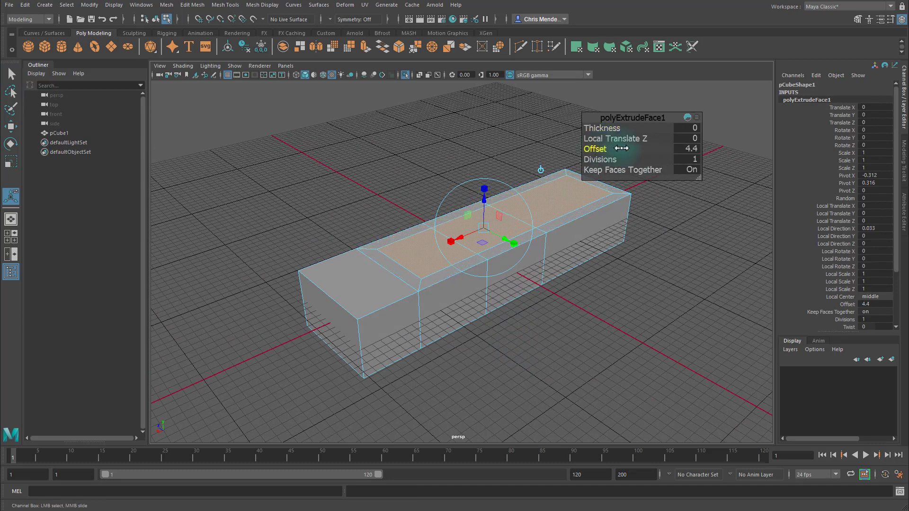
pyautogui.keyDown('alt'); pyautogui.moveTo(609, 223); pyautogui.dragTo(466, 271); pyautogui.keyUp('alt')
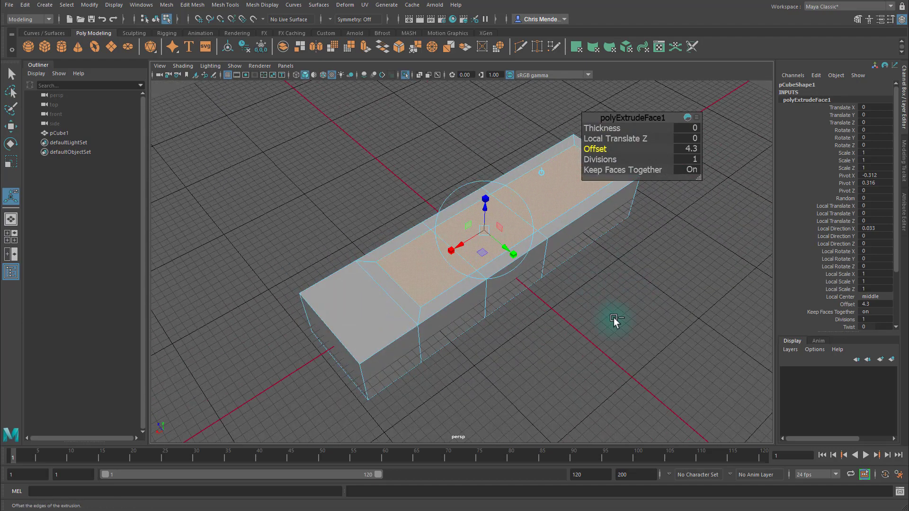
# - Extrude the inset top faces upward to form a raised cabin block
pyautogui.hotkey('ctrl', 'e')
pyautogui.moveTo(513, 179); pyautogui.dragTo(515, 156)
pyautogui.keyDown('alt'); pyautogui.moveTo(574, 237); pyautogui.dragTo(547, 211); pyautogui.keyUp('alt')
pyautogui.moveTo(520, 156)
pyautogui.mouseDown()
pyautogui.moveTo(520, 138)
pyautogui.moveTo(520, 145)
pyautogui.mouseUp()
pyautogui.keyDown('alt'); pyautogui.moveTo(559, 237); pyautogui.dragTo(541, 230); pyautogui.keyUp('alt')
# - Lower the cabin block's rear and front top edges to give it sloping ends
pyautogui.click(585, 198)
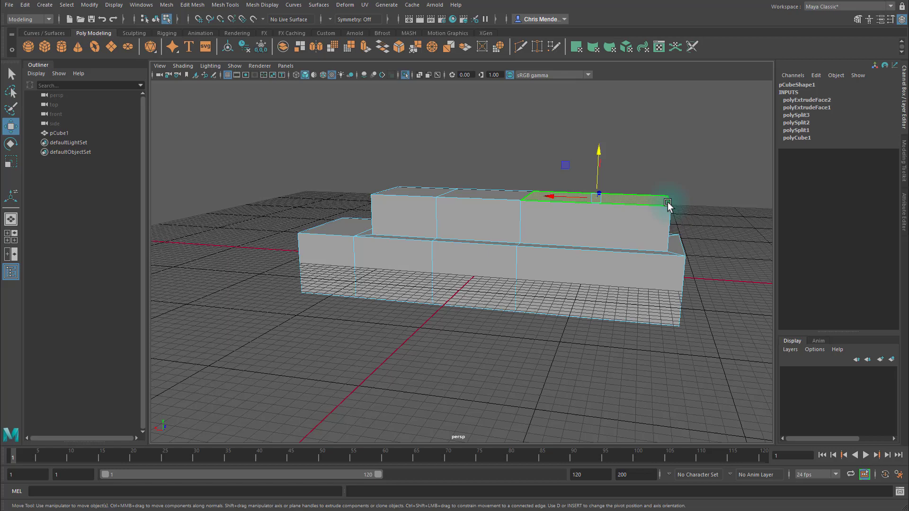
pyautogui.click(681, 199)
pyautogui.click(671, 201)
pyautogui.keyDown('alt'); pyautogui.moveTo(671, 201); pyautogui.dragTo(671, 239); pyautogui.keyUp('alt')
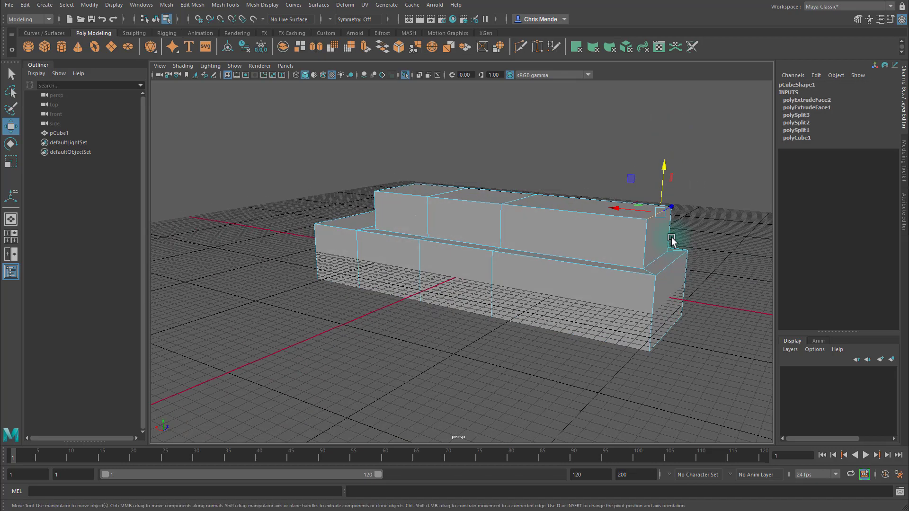
pyautogui.moveTo(662, 173); pyautogui.dragTo(406, 216)
pyautogui.click(384, 215)
pyautogui.moveTo(379, 174); pyautogui.dragTo(381, 190)
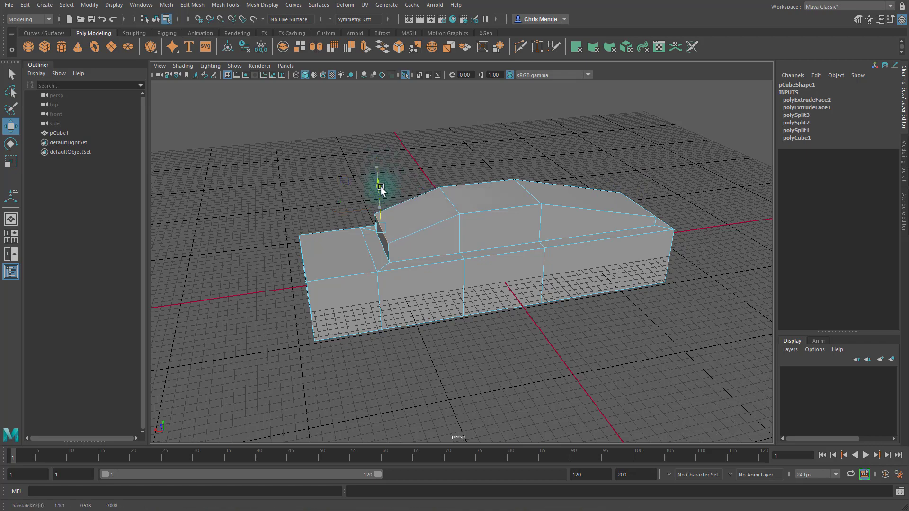
# - Adjust the height of the cross edge at the rear of the cabin roof
pyautogui.click(529, 190)
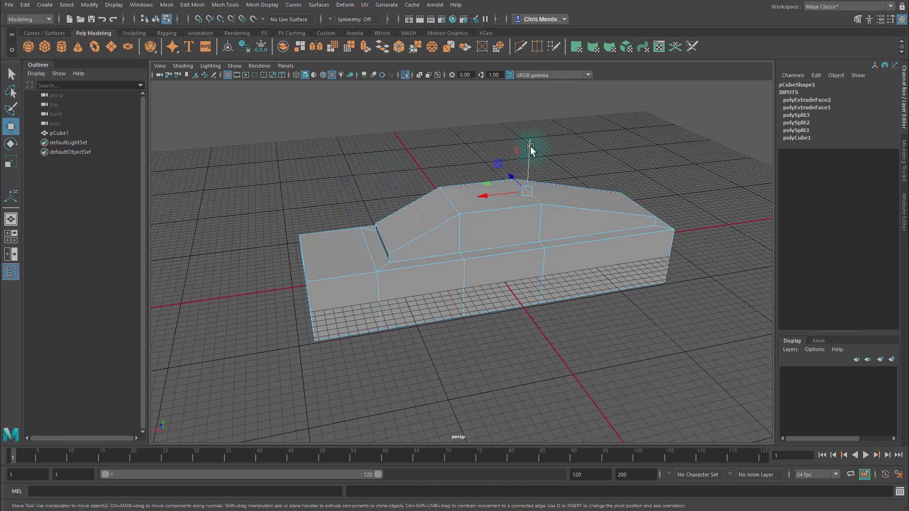
pyautogui.moveTo(530, 150); pyautogui.dragTo(578, 263)
pyautogui.keyDown('alt'); pyautogui.moveTo(418, 238); pyautogui.dragTo(476, 240); pyautogui.keyUp('alt')
pyautogui.moveTo(466, 193); pyautogui.dragTo(472, 216, button='right')
# - Extrude the cabin's roof and front slope faces slightly upward and narrow them across the body's width
pyautogui.click(463, 194)
pyautogui.keyDown('shift'); pyautogui.click(498, 237); pyautogui.keyUp('shift')
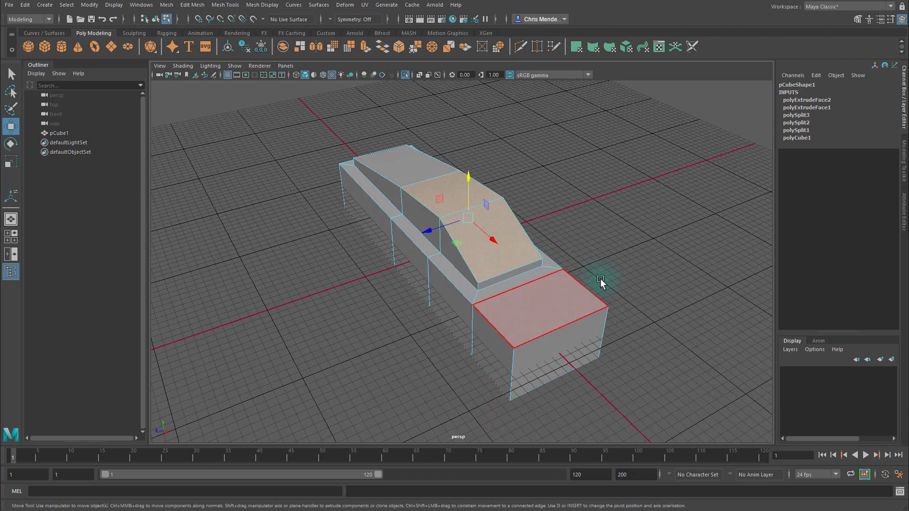
pyautogui.keyDown('alt'); pyautogui.moveTo(600, 283); pyautogui.dragTo(615, 273); pyautogui.keyUp('alt')
pyautogui.hotkey('ctrl', 'e')
pyautogui.keyDown('alt'); pyautogui.moveTo(506, 167); pyautogui.dragTo(429, 165); pyautogui.keyUp('alt')
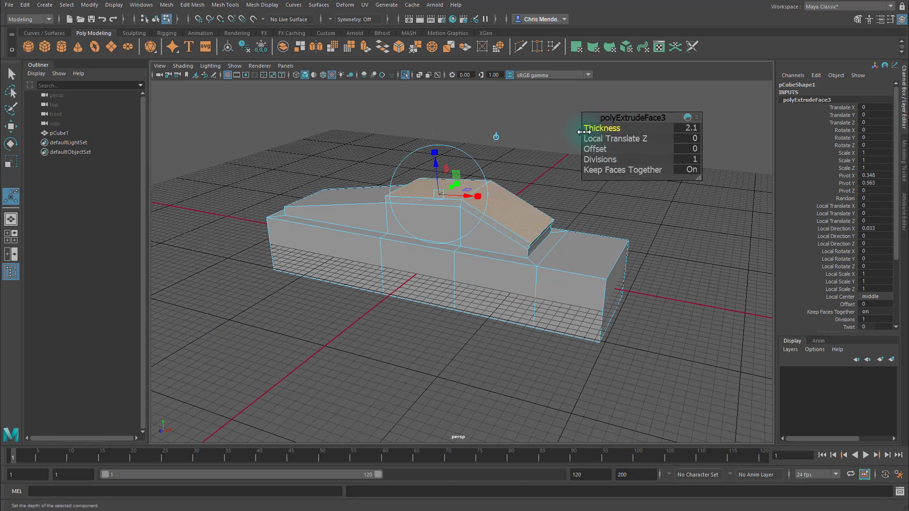
pyautogui.hotkey('ctrl', 'z')
pyautogui.press('w')
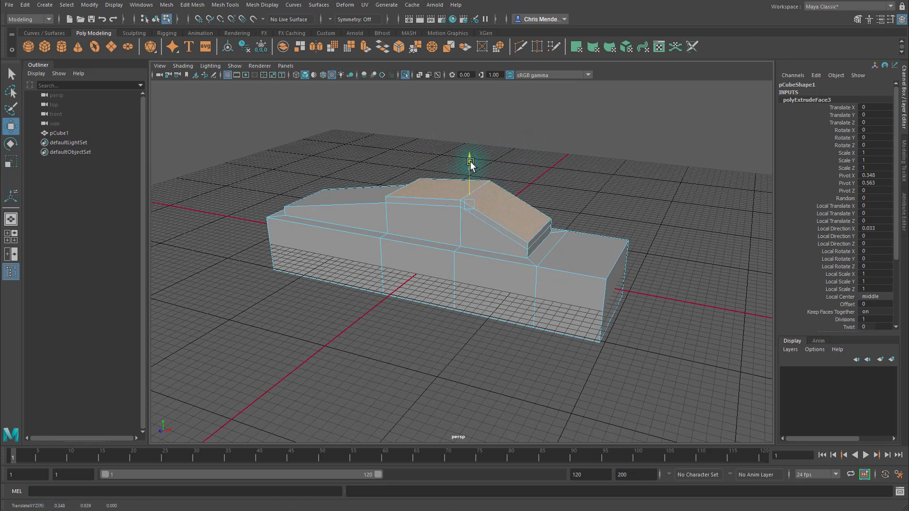
pyautogui.keyDown('alt'); pyautogui.moveTo(543, 208); pyautogui.dragTo(660, 224); pyautogui.keyUp('alt')
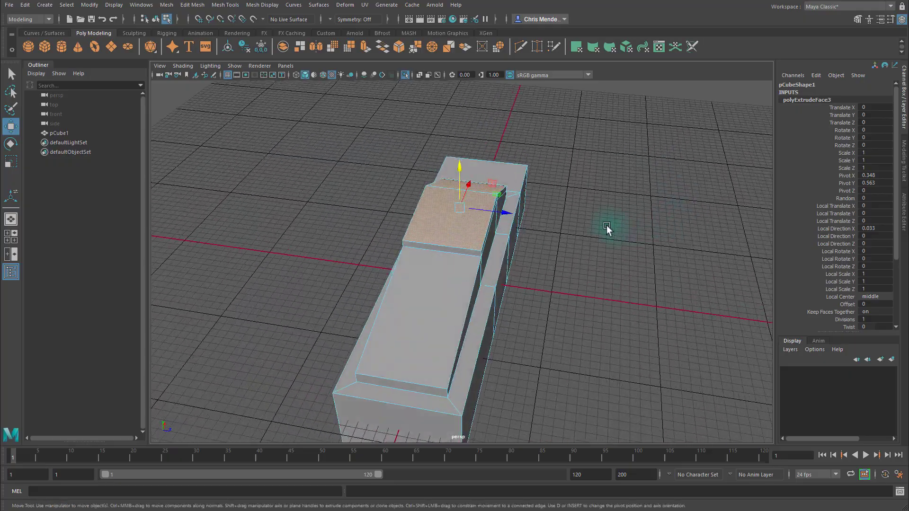
pyautogui.press('r')
pyautogui.keyDown('alt'); pyautogui.moveTo(503, 210); pyautogui.dragTo(492, 347); pyautogui.keyUp('alt')
# - Narrow the front end face of the body across its width to taper the nose
pyautogui.click(468, 314)
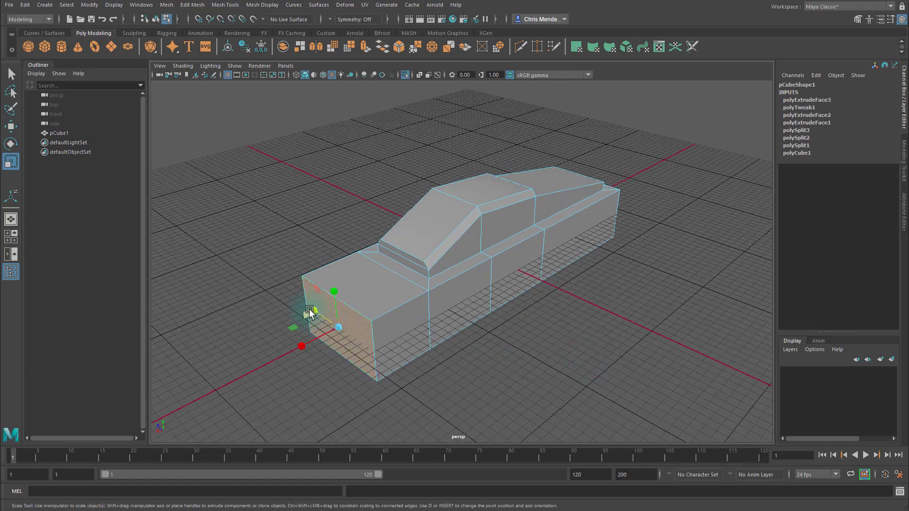
pyautogui.moveTo(309, 312); pyautogui.dragTo(329, 316)
pyautogui.keyDown('alt'); pyautogui.moveTo(399, 358); pyautogui.dragTo(329, 320); pyautogui.keyUp('alt')
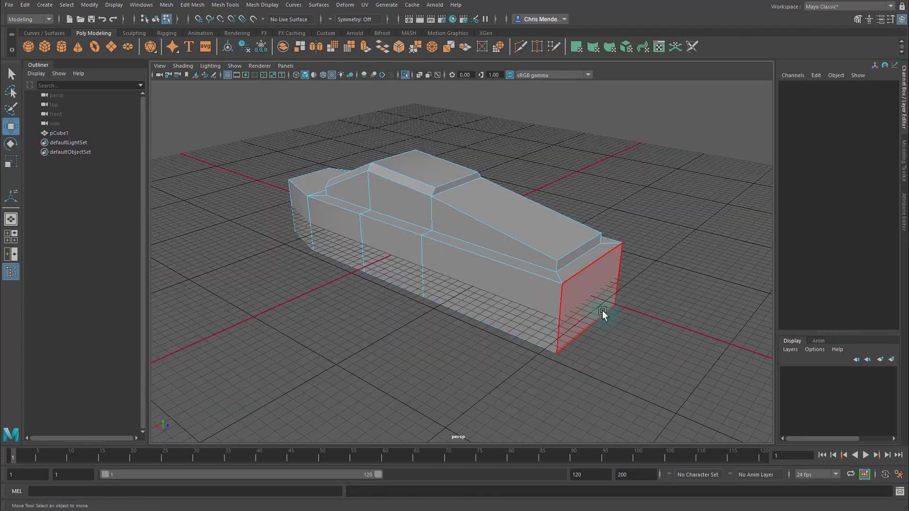
pyautogui.keyDown('alt'); pyautogui.moveTo(453, 342); pyautogui.dragTo(535, 345); pyautogui.keyUp('alt')
# - Lower the top edge of the nose so the hood slopes down toward the front
pyautogui.click(325, 197)
pyautogui.keyDown('shift'); pyautogui.click(385, 223); pyautogui.keyUp('shift')
pyautogui.keyDown('shift'); pyautogui.click(470, 256); pyautogui.keyUp('shift')
pyautogui.moveTo(454, 226); pyautogui.dragTo(373, 256)
pyautogui.click(357, 236)
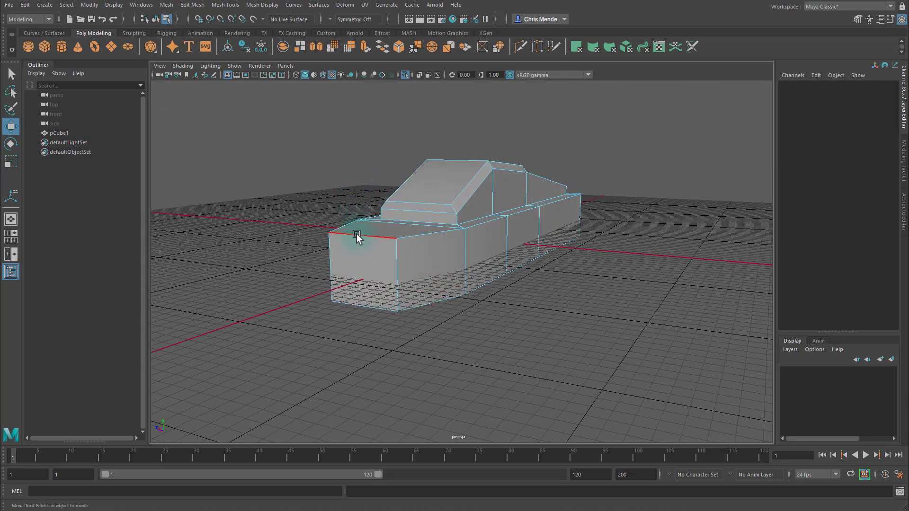
pyautogui.moveTo(357, 186); pyautogui.dragTo(588, 313)
# - Insert a lengthwise edge loop down the middle of the body with Multi-Cut
pyautogui.hotkey('ctrl', 'shift', 'x')
pyautogui.click(444, 258)
pyautogui.keyDown('alt'); pyautogui.moveTo(582, 263); pyautogui.dragTo(599, 308); pyautogui.keyUp('alt')
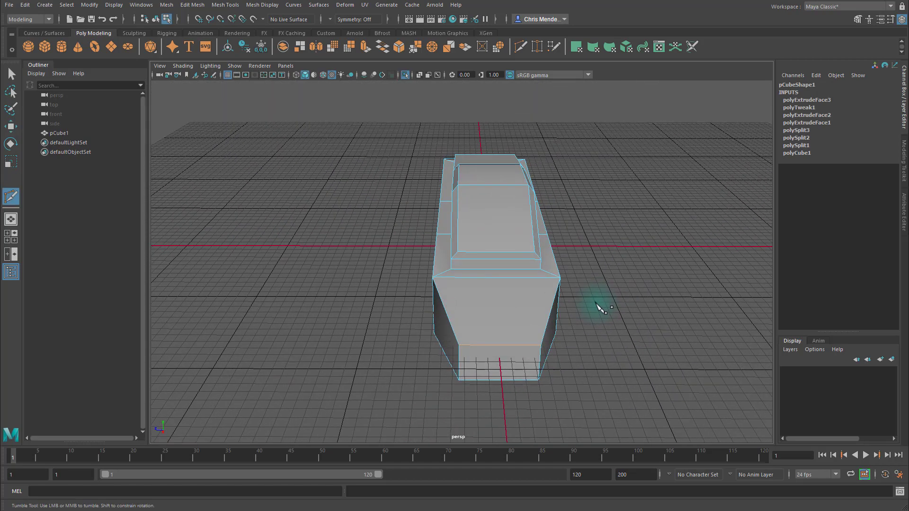
pyautogui.keyDown('ctrl'); pyautogui.click(504, 345); pyautogui.keyUp('ctrl')
pyautogui.keyDown('alt'); pyautogui.moveTo(503, 345); pyautogui.dragTo(547, 341); pyautogui.keyUp('alt')
pyautogui.press('q')
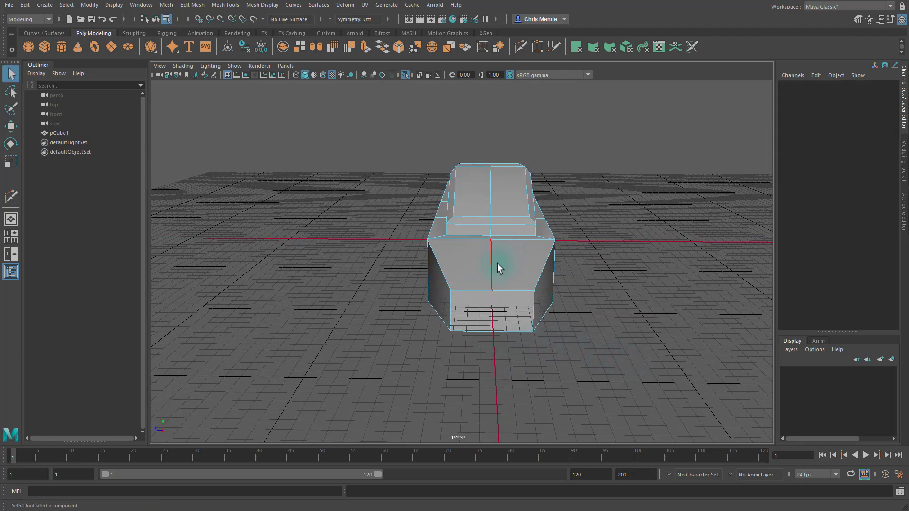
# - Bevel the central lengthwise edge loop with a fraction of 0.7 to split it into two loops
pyautogui.click(495, 265)
pyautogui.keyDown('alt'); pyautogui.moveTo(526, 267); pyautogui.dragTo(580, 296); pyautogui.keyUp('alt')
pyautogui.click(399, 47)
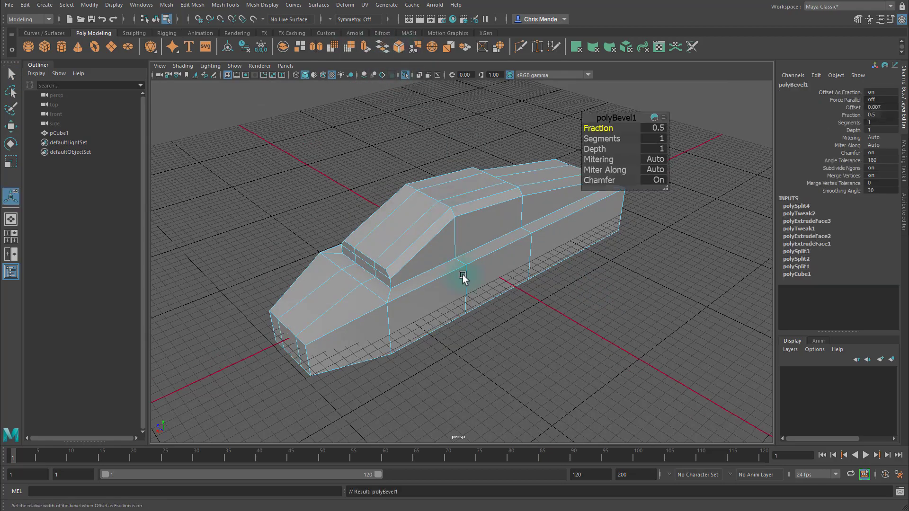
pyautogui.keyDown('alt'); pyautogui.moveTo(463, 276); pyautogui.dragTo(567, 147); pyautogui.keyUp('alt')
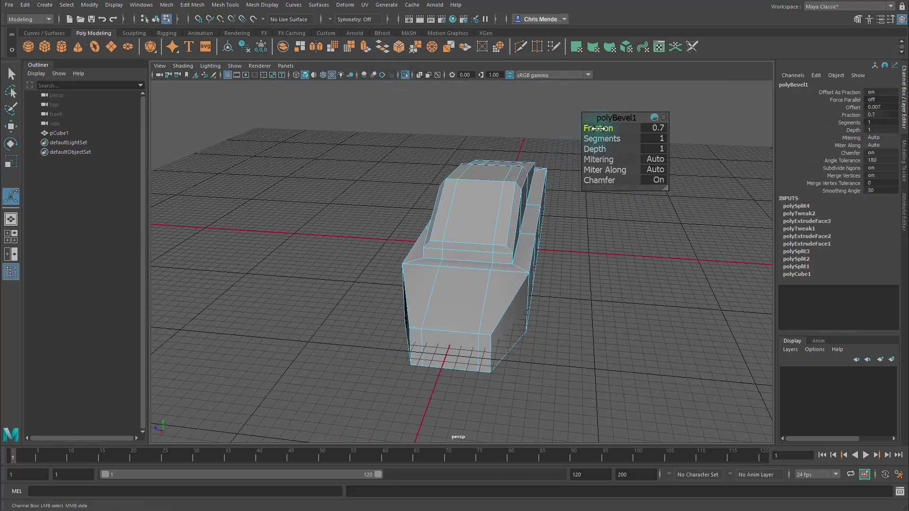
# - Extrude the central strip of faces behind the nose on the underside and move it down to form a keel
pyautogui.keyDown('alt'); pyautogui.moveTo(587, 212); pyautogui.dragTo(492, 211); pyautogui.keyUp('alt')
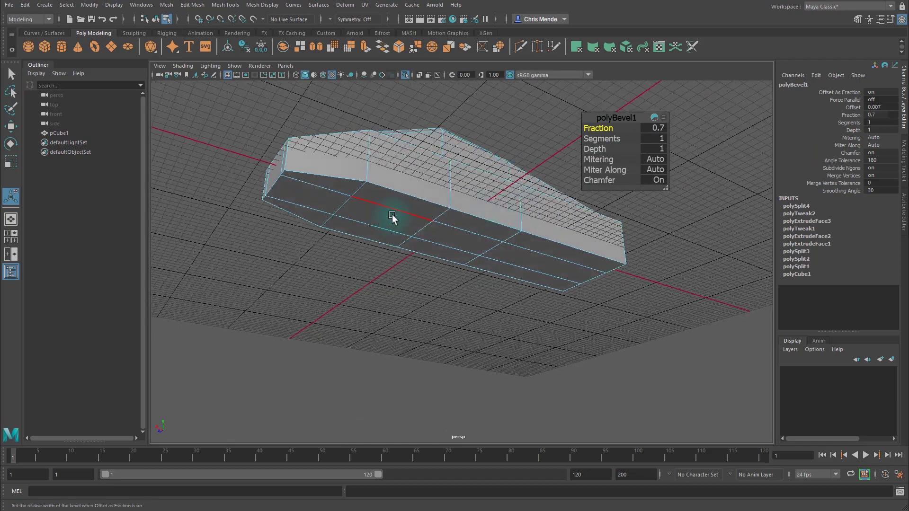
pyautogui.press('q')
pyautogui.click(382, 221)
pyautogui.keyDown('shift'); pyautogui.doubleClick(529, 261); pyautogui.keyUp('shift')
pyautogui.keyDown('alt'); pyautogui.moveTo(578, 340); pyautogui.dragTo(540, 334); pyautogui.keyUp('alt')
pyautogui.hotkey('ctrl', 'e')
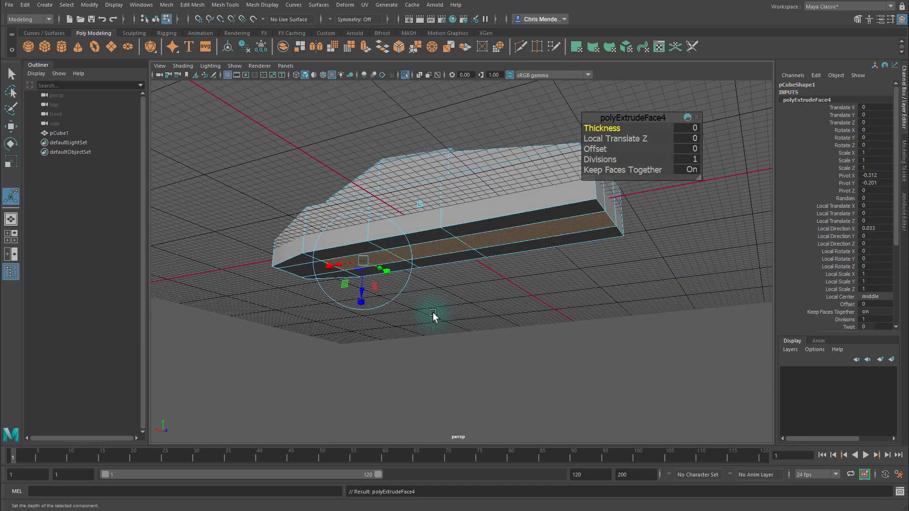
pyautogui.press('w')
pyautogui.moveTo(456, 211); pyautogui.dragTo(457, 232)
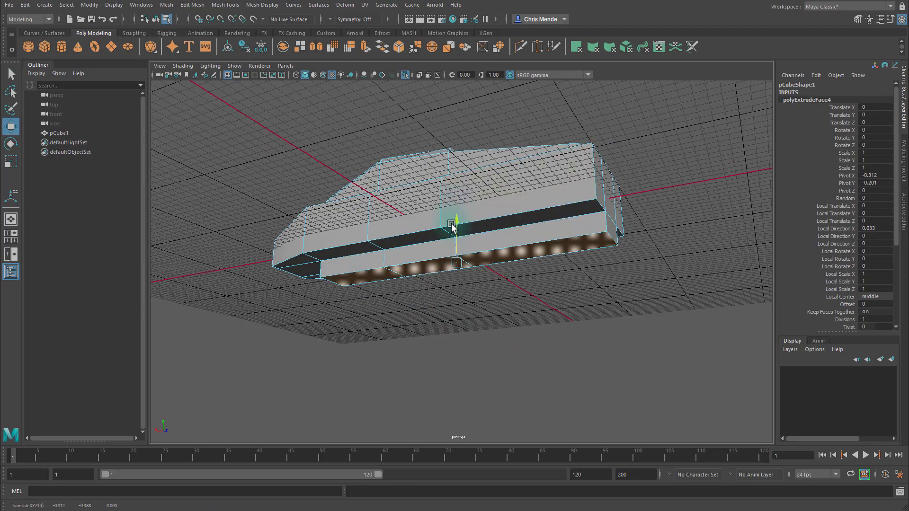
# - Scale the keel's bottom faces narrower and shorter so its sides and ends taper inward
pyautogui.keyDown('alt'); pyautogui.moveTo(433, 271); pyautogui.dragTo(547, 284); pyautogui.keyUp('alt')
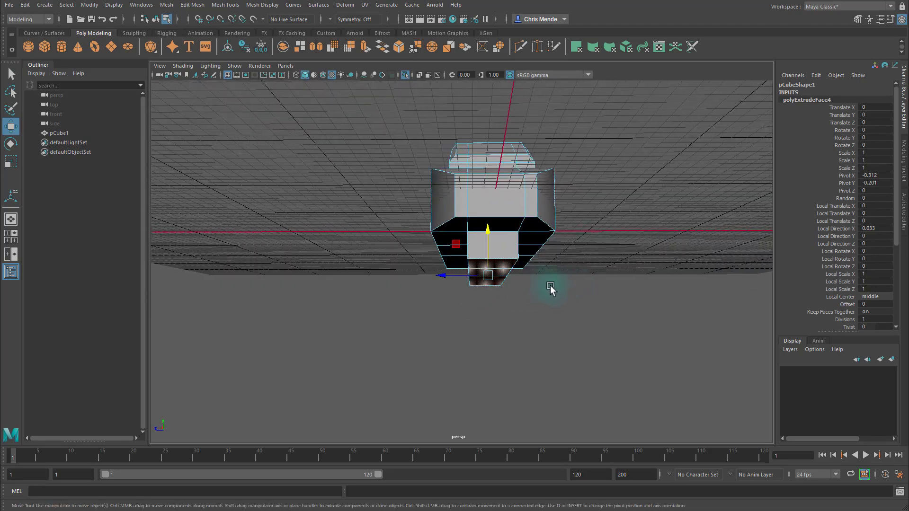
pyautogui.press('r')
pyautogui.moveTo(444, 277); pyautogui.dragTo(464, 278)
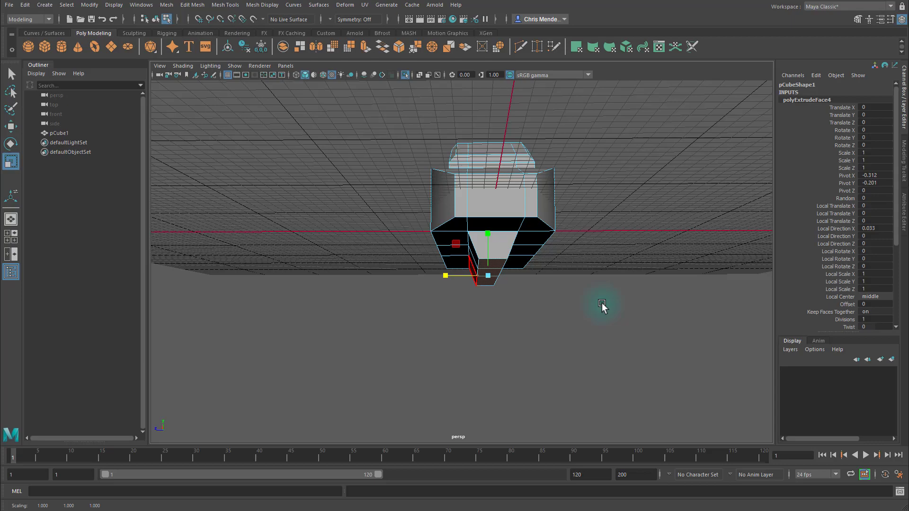
pyautogui.keyDown('alt'); pyautogui.moveTo(601, 303); pyautogui.dragTo(482, 292); pyautogui.keyUp('alt')
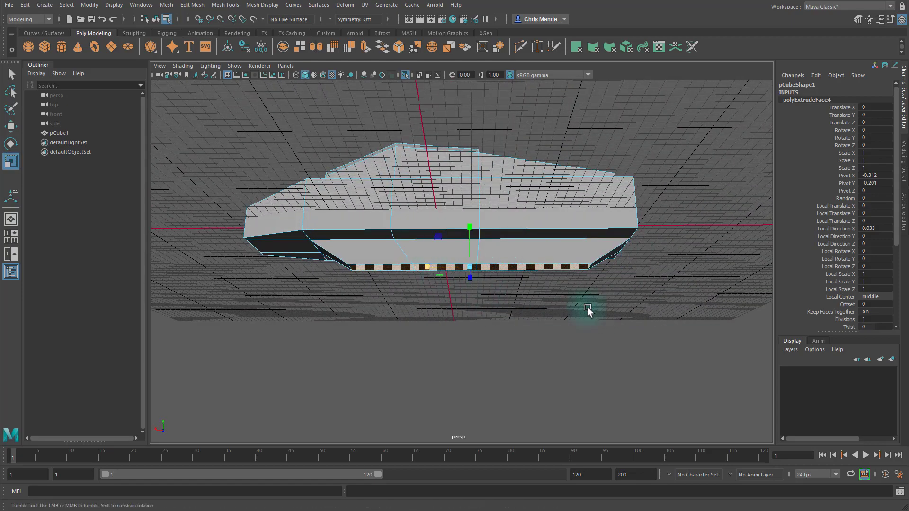
# - Insert a horizontal edge loop around the lower body's sides, nose and rear with Multi-Cut
pyautogui.keyDown('alt'); pyautogui.moveTo(589, 308); pyautogui.dragTo(661, 332); pyautogui.keyUp('alt')
pyautogui.hotkey('ctrl', 'shift', 'x')
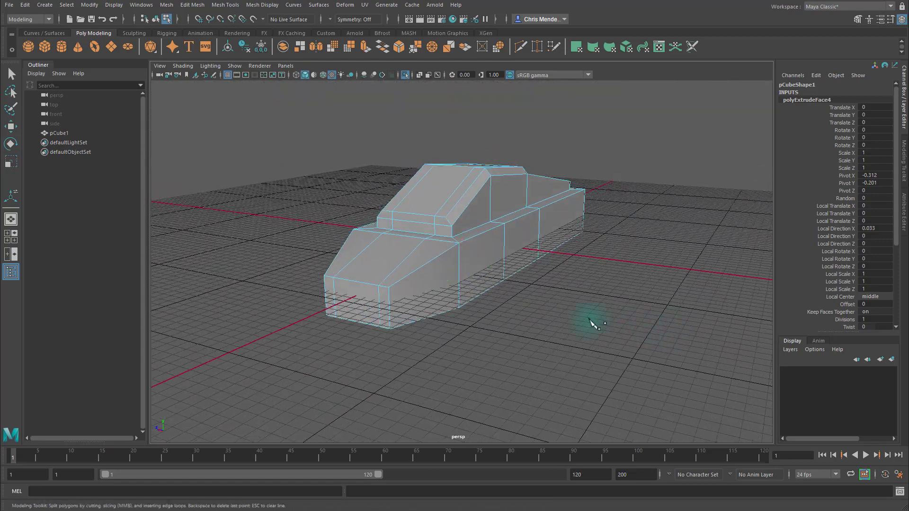
pyautogui.keyDown('ctrl'); pyautogui.click(391, 302); pyautogui.keyUp('ctrl')
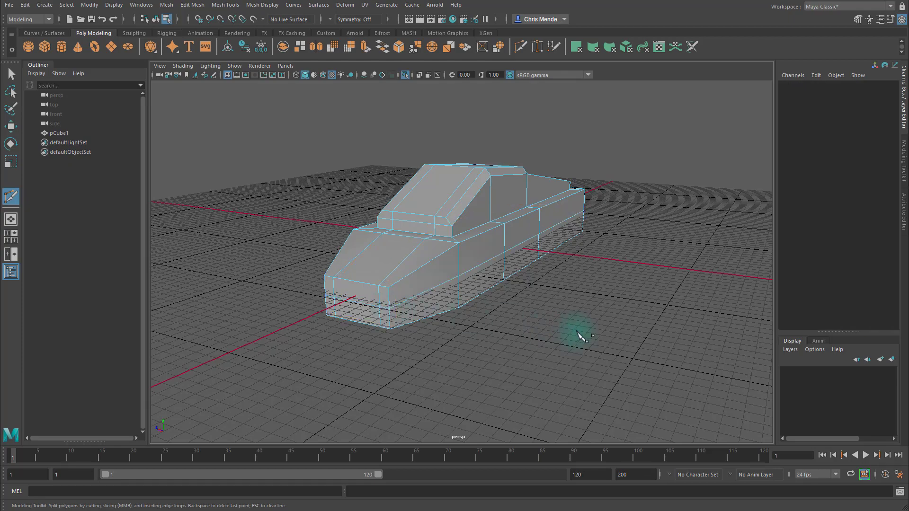
pyautogui.keyDown('alt'); pyautogui.moveTo(578, 330); pyautogui.dragTo(542, 313); pyautogui.keyUp('alt')
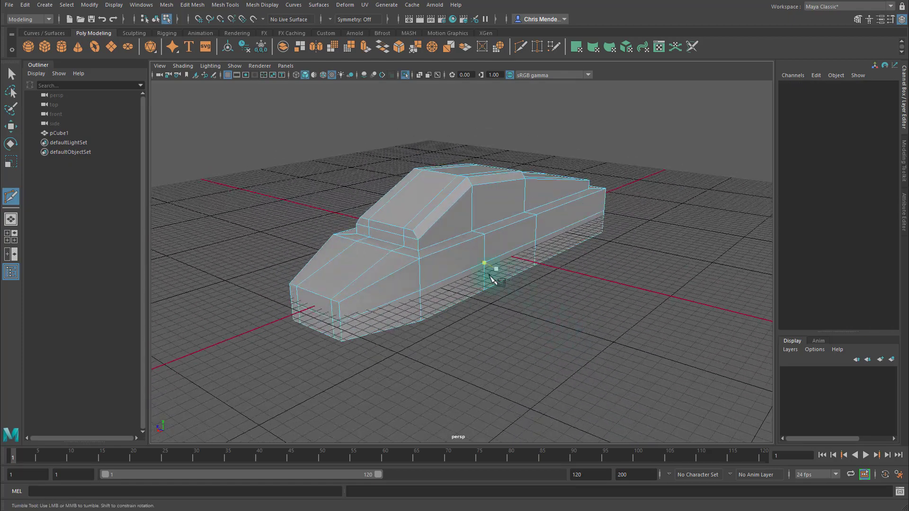
# - Bevel the horizontal edge loop around the body to split it into two parallel loops
pyautogui.press('q')
pyautogui.click(442, 282)
pyautogui.keyDown('alt'); pyautogui.moveTo(442, 282); pyautogui.dragTo(516, 346); pyautogui.keyUp('alt')
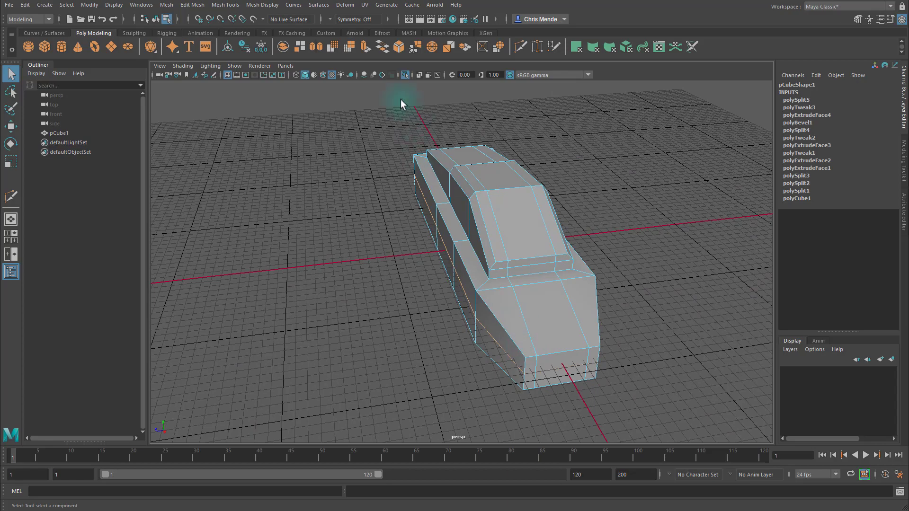
pyautogui.click(398, 46)
pyautogui.keyDown('alt'); pyautogui.moveTo(513, 234); pyautogui.dragTo(517, 318); pyautogui.keyUp('alt')
# - Insert a crosswise edge loop around the body between the cabin's back and the rear end with Multi-Cut
pyautogui.press('q')
pyautogui.hotkey('ctrl', 'shift', 'x')
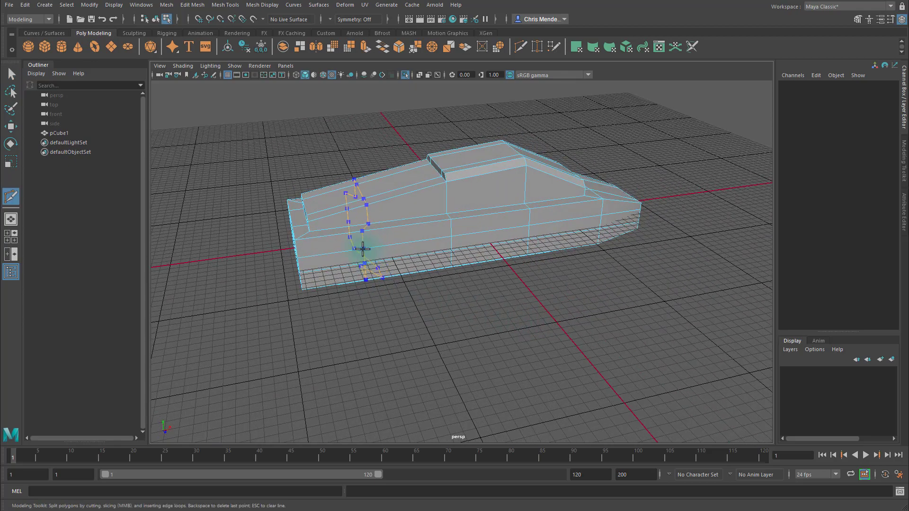
pyautogui.keyDown('ctrl'); pyautogui.click(365, 254); pyautogui.keyUp('ctrl')
pyautogui.keyDown('alt'); pyautogui.moveTo(365, 253); pyautogui.dragTo(445, 334); pyautogui.keyUp('alt')
# - Extrude the two middle-band faces behind the cabin's peak on both sides of the body far outward to form wings
pyautogui.press('q')
pyautogui.click(412, 269)
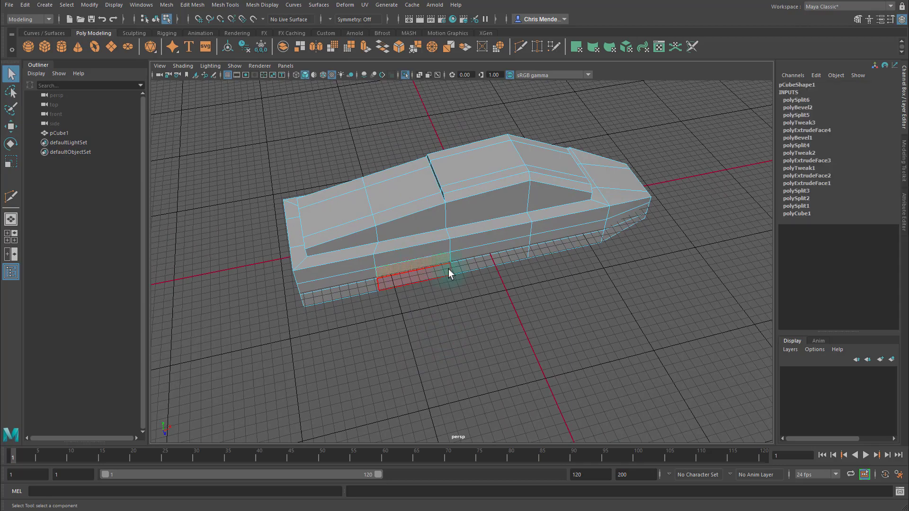
pyautogui.keyDown('alt'); pyautogui.moveTo(428, 312); pyautogui.dragTo(441, 268); pyautogui.keyUp('alt')
pyautogui.click(441, 268)
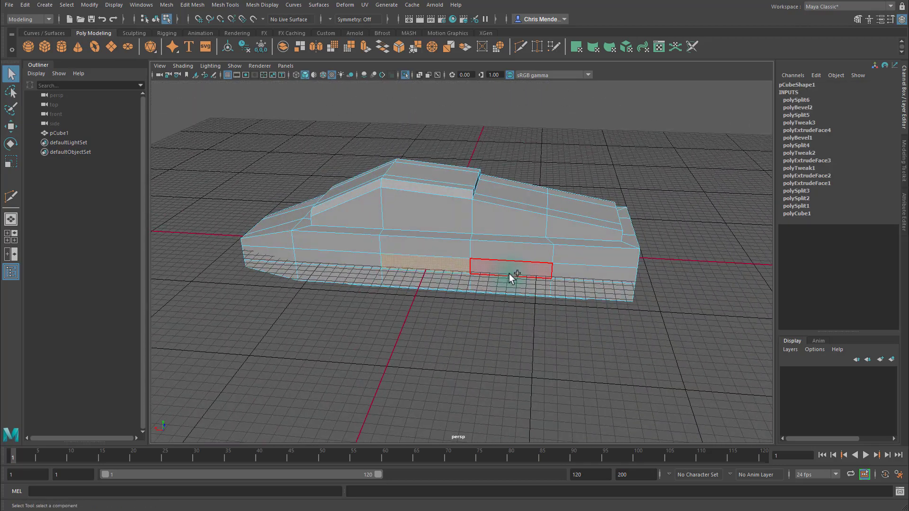
pyautogui.keyDown('shift'); pyautogui.click(509, 274); pyautogui.keyUp('shift')
pyautogui.keyDown('alt'); pyautogui.moveTo(584, 349); pyautogui.dragTo(543, 356); pyautogui.keyUp('alt')
pyautogui.hotkey('ctrl', 'e')
pyautogui.keyDown('alt'); pyautogui.moveTo(637, 342); pyautogui.dragTo(649, 192); pyautogui.keyUp('alt')
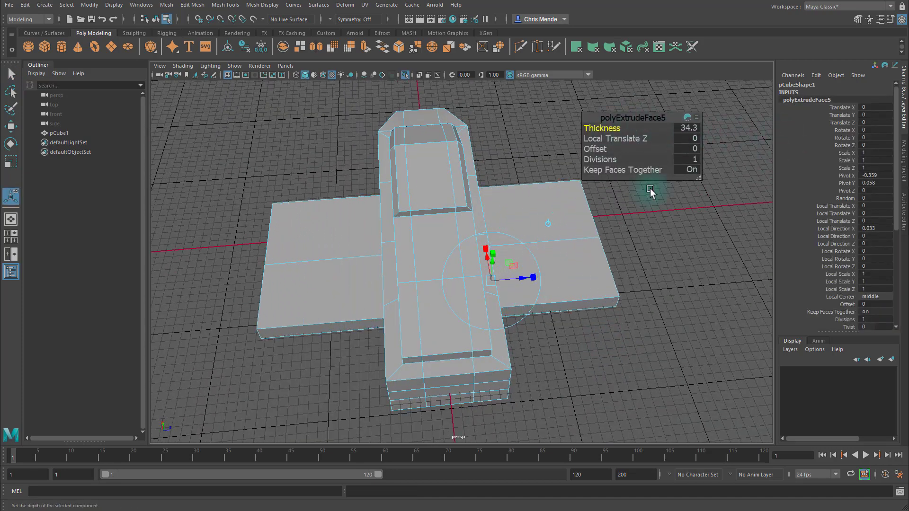
pyautogui.moveTo(620, 124); pyautogui.dragTo(639, 127)
# - Move both wing tips toward the tail and scale them narrower so the wings sweep back and taper
pyautogui.press('w')
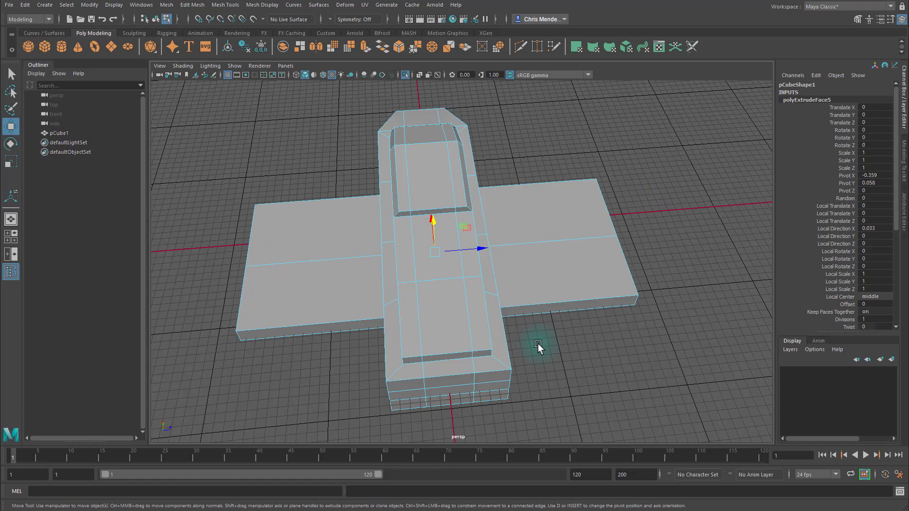
pyautogui.keyDown('alt'); pyautogui.moveTo(537, 343); pyautogui.dragTo(629, 329); pyautogui.keyUp('alt')
pyautogui.keyDown('alt'); pyautogui.moveTo(497, 249); pyautogui.dragTo(525, 278); pyautogui.keyUp('alt')
pyautogui.press('r')
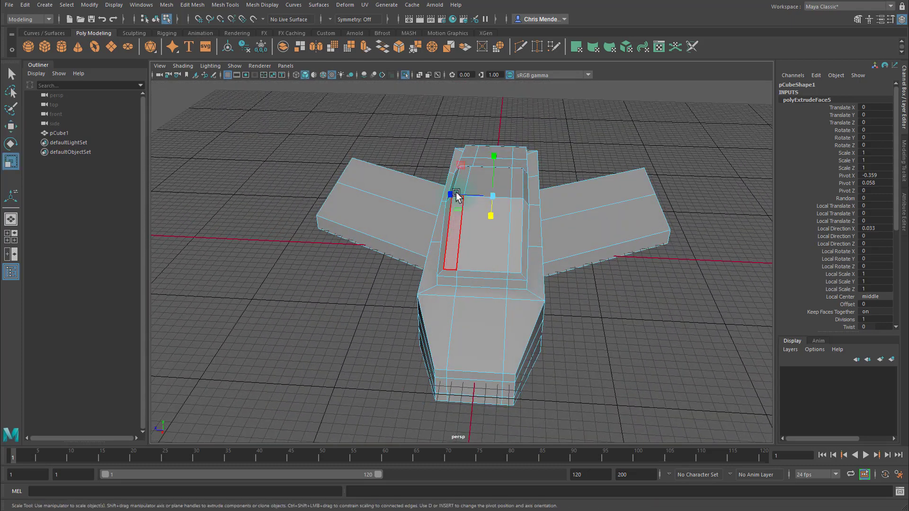
pyautogui.moveTo(454, 193); pyautogui.dragTo(679, 246)
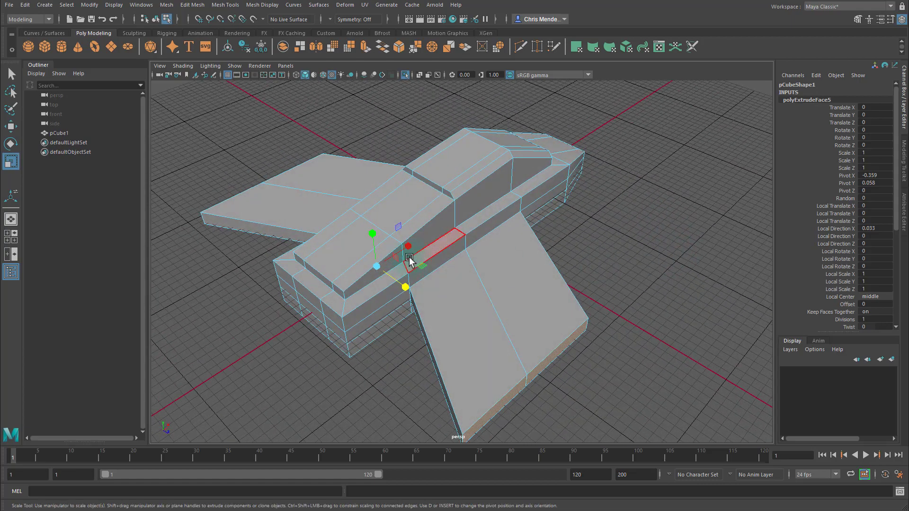
pyautogui.moveTo(409, 261); pyautogui.dragTo(742, 282)
pyautogui.keyDown('alt'); pyautogui.moveTo(653, 280); pyautogui.dragTo(686, 279); pyautogui.keyUp('alt')
pyautogui.keyDown('alt'); pyautogui.moveTo(304, 232); pyautogui.dragTo(541, 299); pyautogui.keyUp('alt')
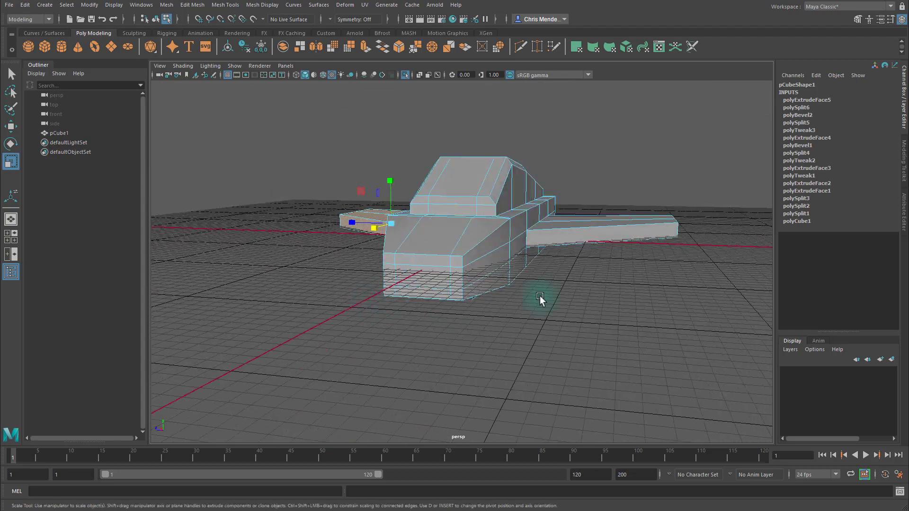
pyautogui.keyDown('alt'); pyautogui.moveTo(590, 254); pyautogui.dragTo(605, 272); pyautogui.keyUp('alt')
pyautogui.press('w')
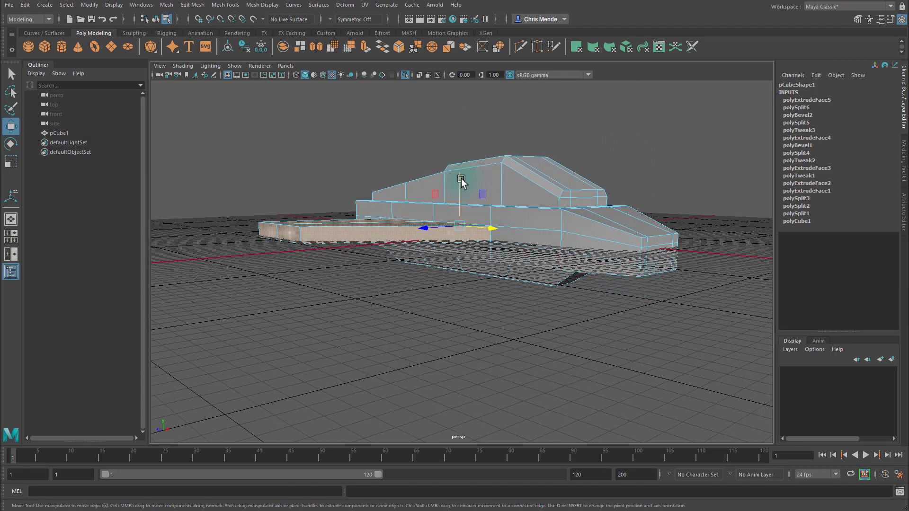
pyautogui.moveTo(462, 183); pyautogui.dragTo(629, 264)
pyautogui.moveTo(425, 196); pyautogui.dragTo(512, 246)
# - Hide the grid and move the lower horizontal edge on the rear end down, snapped to the height of the wing's underside
pyautogui.click(515, 235)
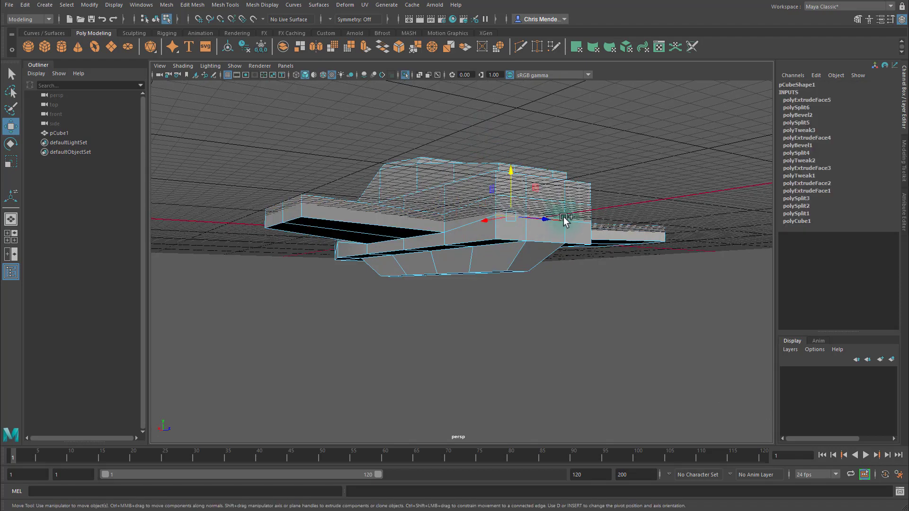
pyautogui.keyDown('alt'); pyautogui.moveTo(524, 269); pyautogui.dragTo(466, 281); pyautogui.keyUp('alt')
pyautogui.keyDown('alt'); pyautogui.moveTo(466, 279); pyautogui.dragTo(545, 290, button='right'); pyautogui.keyUp('alt')
pyautogui.keyDown('alt'); pyautogui.moveTo(546, 289); pyautogui.dragTo(497, 277); pyautogui.keyUp('alt')
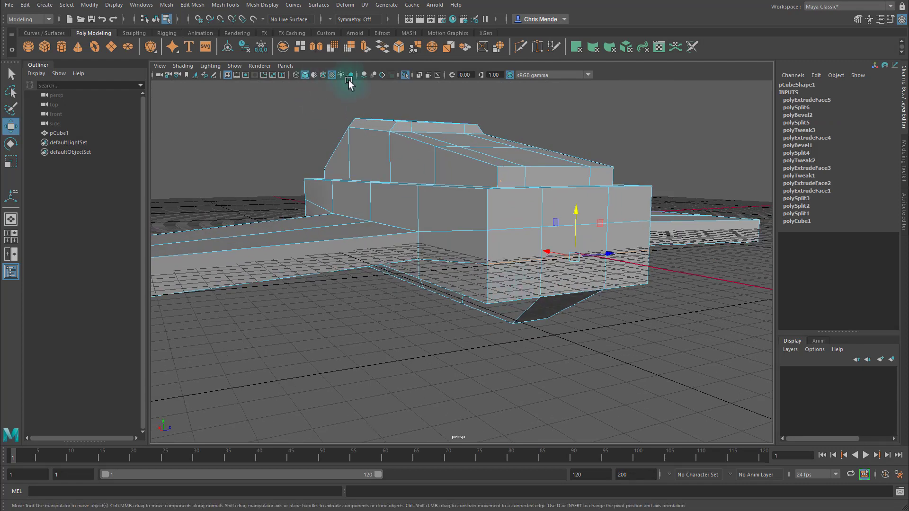
pyautogui.click(228, 75)
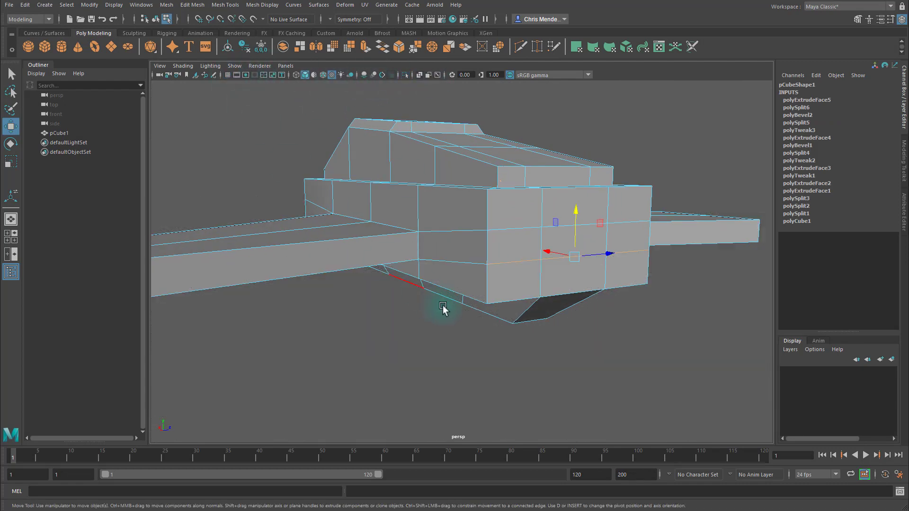
pyautogui.keyDown('alt'); pyautogui.moveTo(443, 308); pyautogui.dragTo(514, 263); pyautogui.keyUp('alt')
pyautogui.click(601, 153)
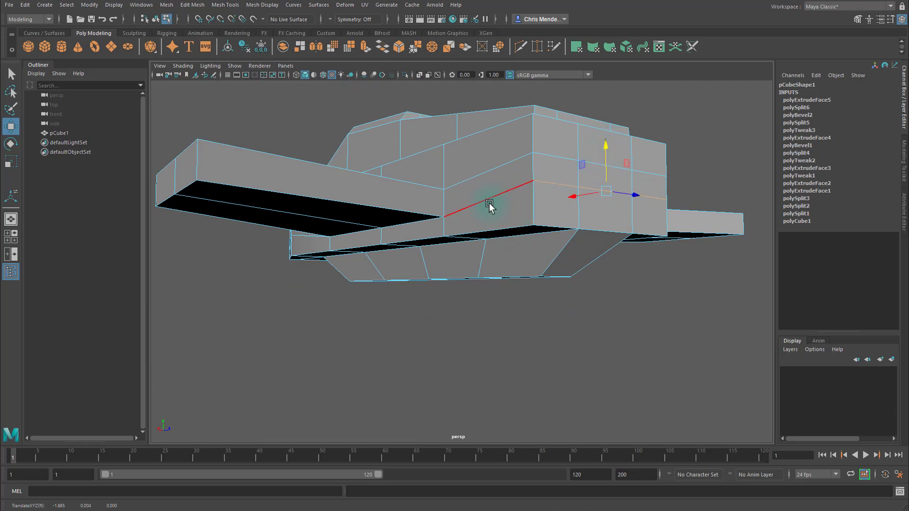
pyautogui.moveTo(444, 208); pyautogui.dragTo(444, 217, button='middle')
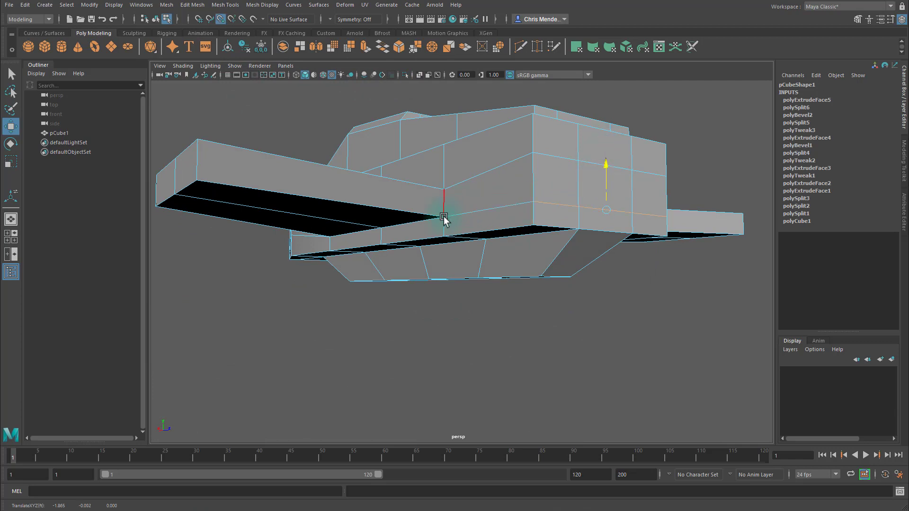
# - Move the upper horizontal edge on the rear end down to about mid-height of the rear face
pyautogui.doubleClick(546, 167)
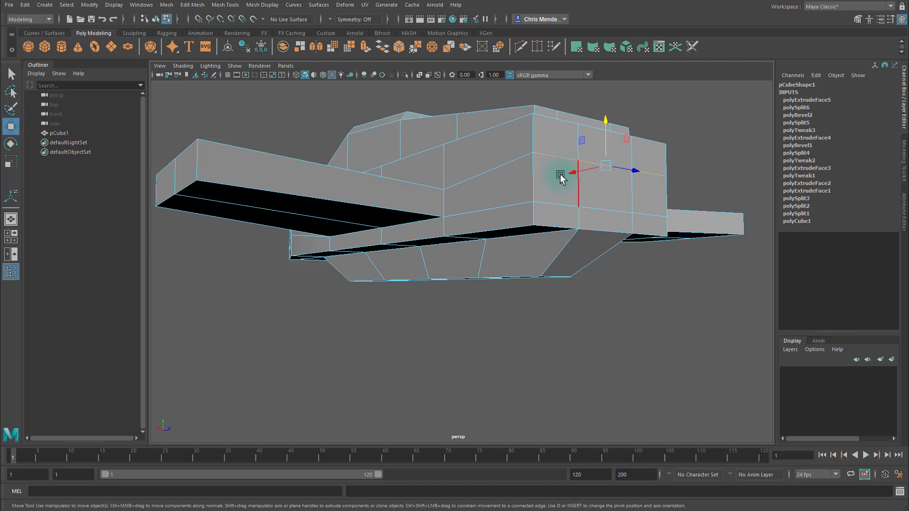
pyautogui.click(444, 179)
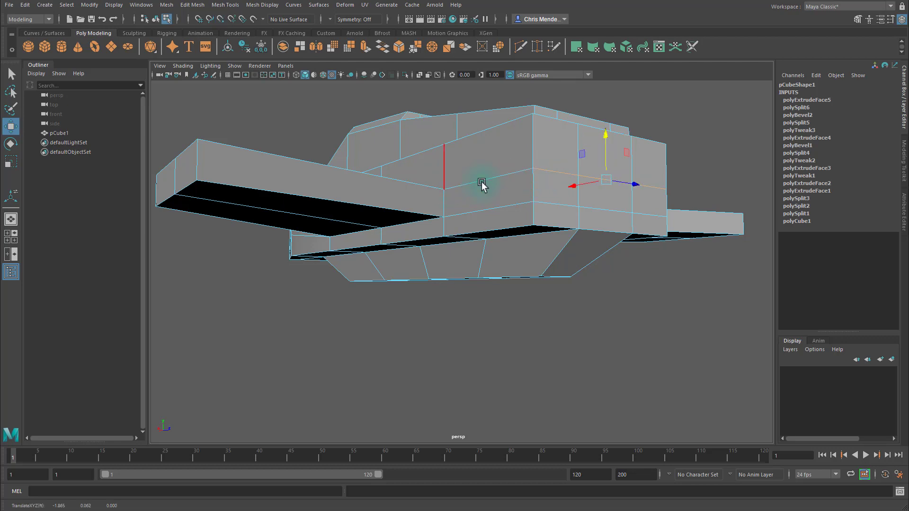
pyautogui.keyDown('alt'); pyautogui.moveTo(485, 183); pyautogui.dragTo(544, 218); pyautogui.keyUp('alt')
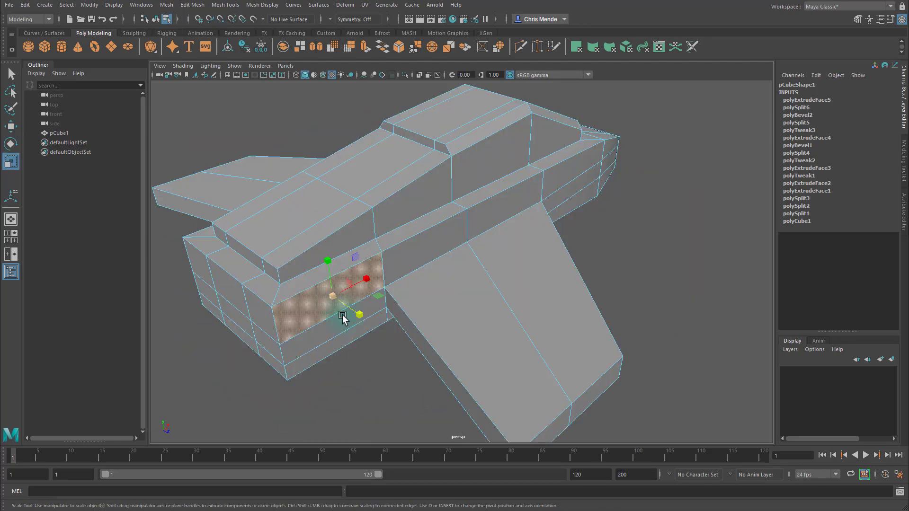
# - Extrude the rearmost side faces behind both wings outward with a thickness of about 8.9
pyautogui.keyDown('alt'); pyautogui.moveTo(343, 318); pyautogui.dragTo(506, 305); pyautogui.keyUp('alt')
pyautogui.hotkey('ctrl', 'e')
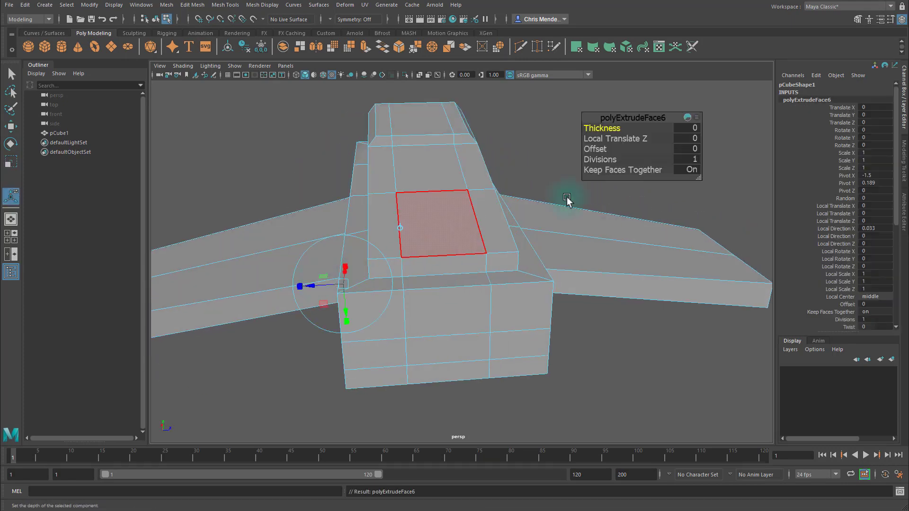
pyautogui.moveTo(606, 125); pyautogui.dragTo(619, 126)
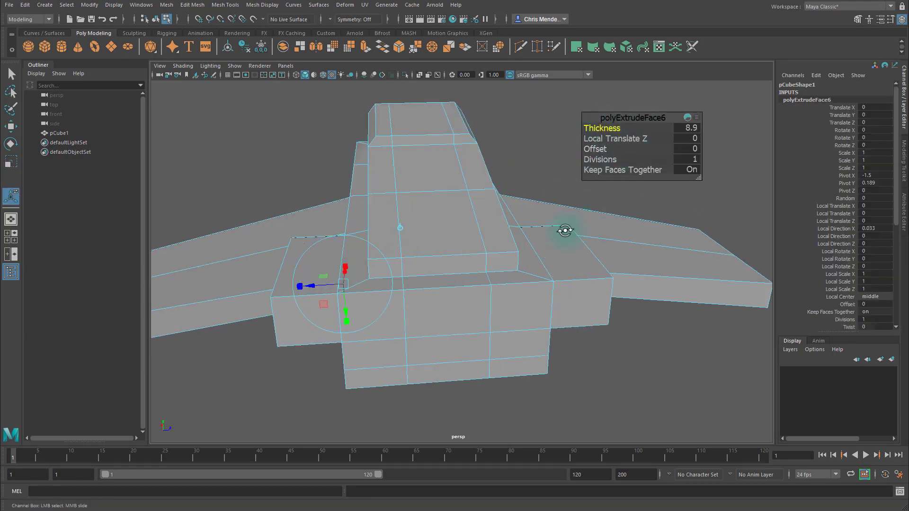
# - Extrude the top faces of both rear side blocks upward with a Local Translate Z of 0.199
pyautogui.keyDown('alt'); pyautogui.moveTo(564, 229); pyautogui.dragTo(554, 261); pyautogui.keyUp('alt')
pyautogui.click(461, 266)
pyautogui.keyDown('alt'); pyautogui.moveTo(359, 300); pyautogui.dragTo(479, 312); pyautogui.keyUp('alt')
pyautogui.keyDown('shift'); pyautogui.click(406, 298); pyautogui.keyUp('shift')
pyautogui.hotkey('ctrl', 'e')
pyautogui.moveTo(514, 243); pyautogui.dragTo(522, 201)
pyautogui.keyDown('alt'); pyautogui.moveTo(523, 202); pyautogui.dragTo(521, 286); pyautogui.keyUp('alt')
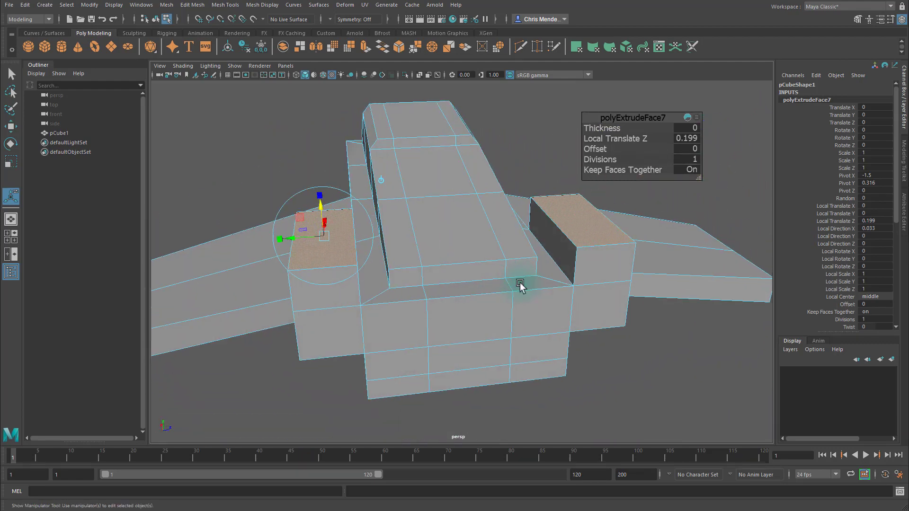
# - Insert a lengthwise edge loop midway between the two existing central loops along the body with Multi-Cut
pyautogui.hotkey('ctrl', 'shift', 'x')
pyautogui.keyDown('ctrl'); pyautogui.middleClick(471, 276); pyautogui.keyUp('ctrl')
pyautogui.keyDown('alt'); pyautogui.moveTo(548, 335); pyautogui.dragTo(541, 339); pyautogui.keyUp('alt')
pyautogui.press('q')
# - Bevel the new central lengthwise edge loop with a fraction of 0.4
pyautogui.doubleClick(451, 268)
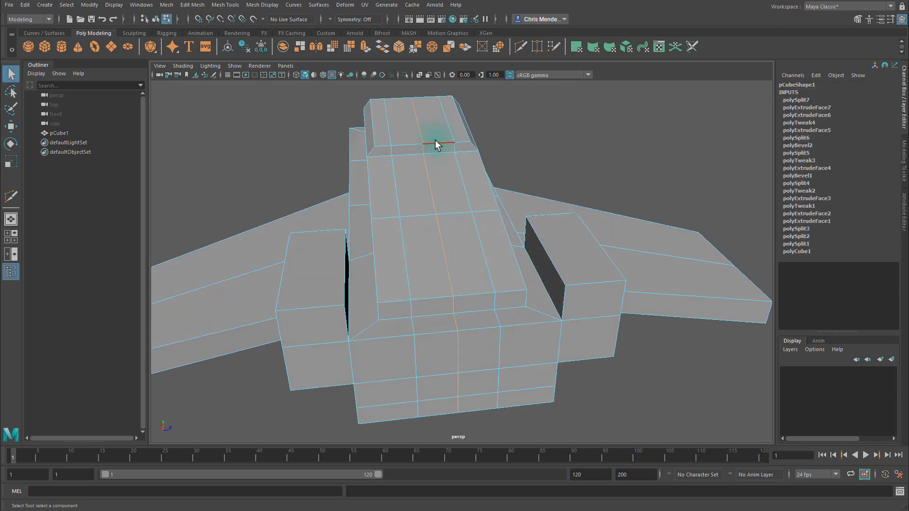
pyautogui.click(400, 46)
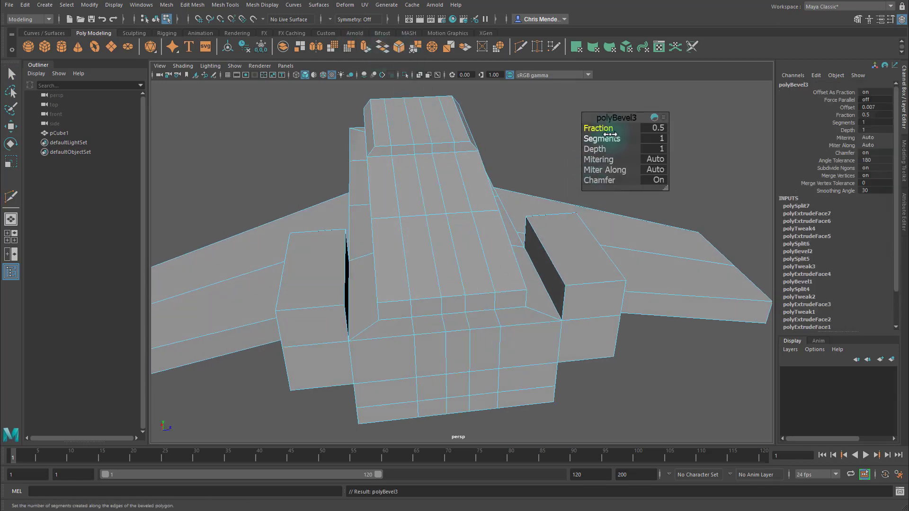
pyautogui.moveTo(608, 128); pyautogui.dragTo(583, 142)
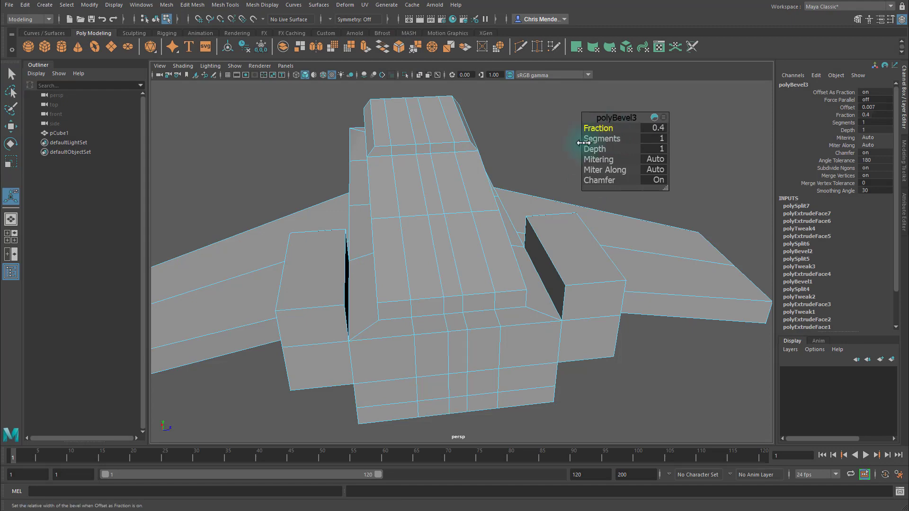
# - Extrude the narrow central face on the rear roof and move it straight up to form a tail fin
pyautogui.keyDown('alt'); pyautogui.moveTo(445, 232); pyautogui.dragTo(483, 227); pyautogui.keyUp('alt')
pyautogui.moveTo(538, 215); pyautogui.dragTo(538, 240, button='right')
pyautogui.click(535, 245)
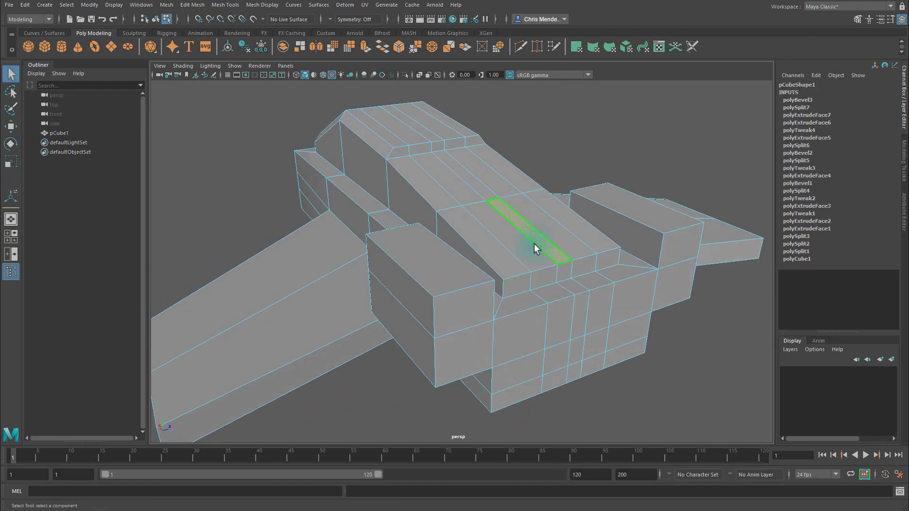
pyautogui.keyDown('alt'); pyautogui.moveTo(534, 249); pyautogui.dragTo(632, 270); pyautogui.keyUp('alt')
pyautogui.click(623, 257)
pyautogui.hotkey('ctrl', 'e')
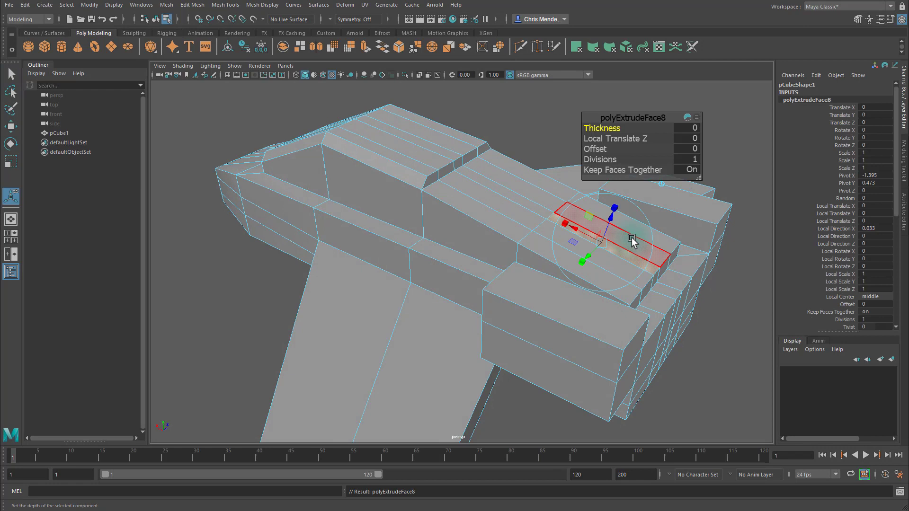
pyautogui.press('w')
pyautogui.moveTo(603, 202); pyautogui.dragTo(630, 189)
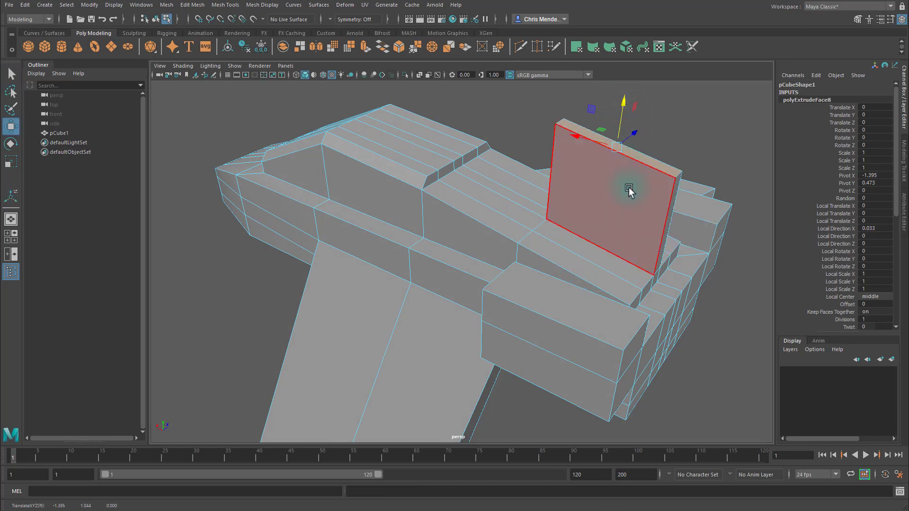
# - Scale the tail fin's top face shorter lengthwise and move it toward the rear to sweep the fin back
pyautogui.press('r')
pyautogui.moveTo(578, 137); pyautogui.dragTo(616, 181)
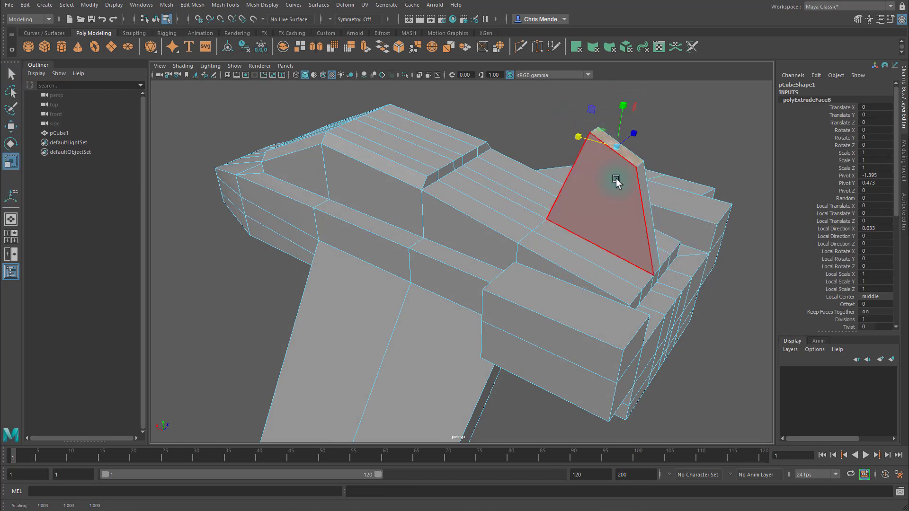
pyautogui.press('w')
pyautogui.moveTo(578, 141); pyautogui.dragTo(643, 170)
# - Extrude the front faces of both rear side blocks with an offset of 1.2 to inset them
pyautogui.keyDown('alt'); pyautogui.moveTo(665, 284); pyautogui.dragTo(761, 276); pyautogui.keyUp('alt')
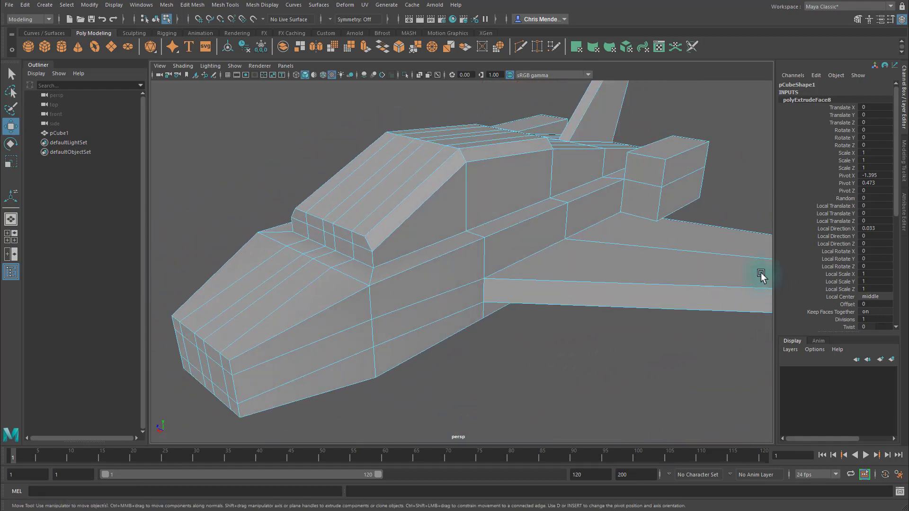
pyautogui.click(645, 169)
pyautogui.keyDown('alt'); pyautogui.moveTo(641, 194); pyautogui.dragTo(367, 148); pyautogui.keyUp('alt')
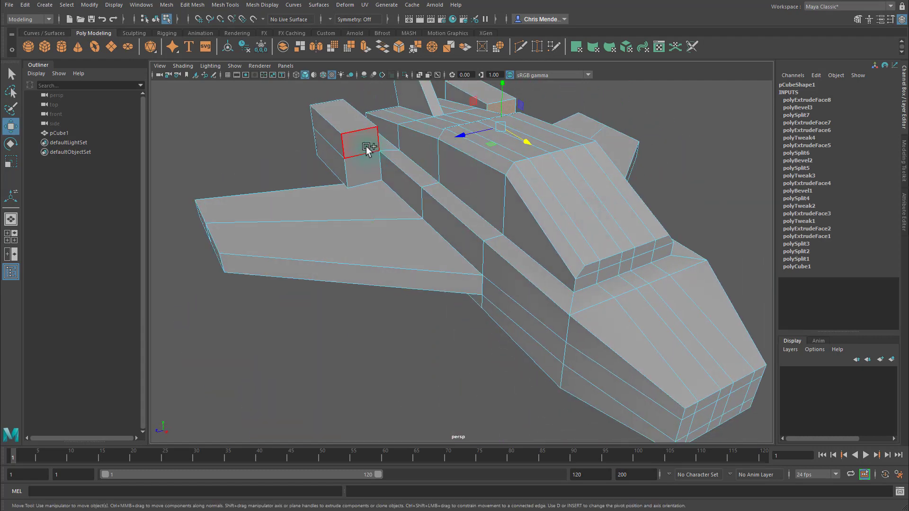
pyautogui.keyDown('shift'); pyautogui.click(368, 148); pyautogui.keyUp('shift')
pyautogui.keyDown('alt'); pyautogui.moveTo(521, 199); pyautogui.dragTo(481, 203); pyautogui.keyUp('alt')
pyautogui.hotkey('ctrl', 'e')
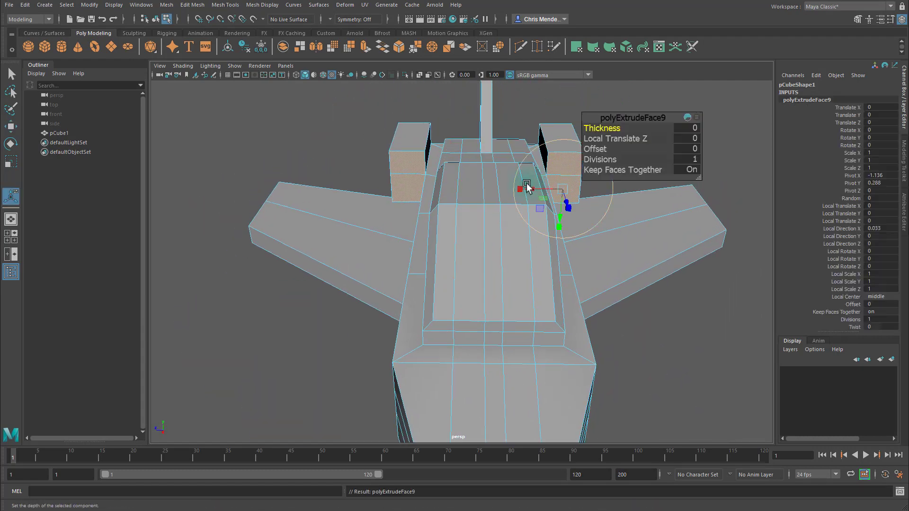
pyautogui.click(603, 148)
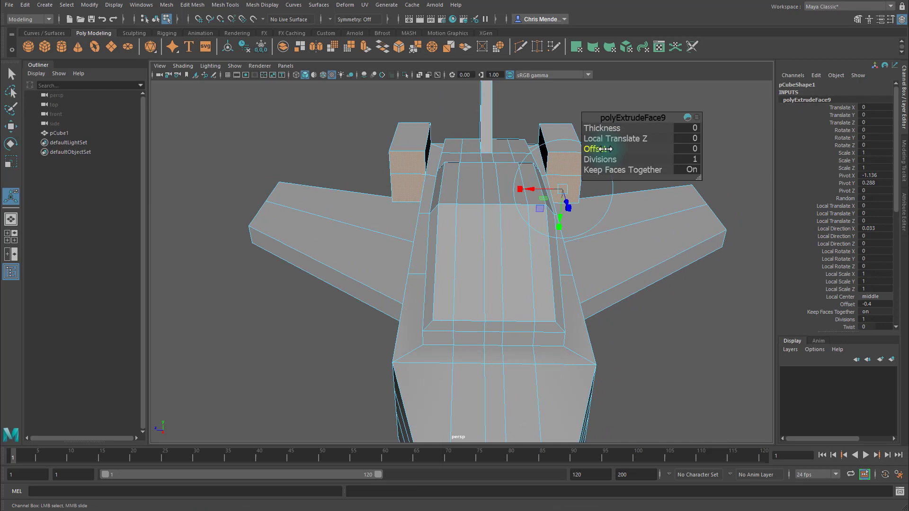
pyautogui.keyDown('alt'); pyautogui.moveTo(592, 199); pyautogui.dragTo(517, 197); pyautogui.keyUp('alt')
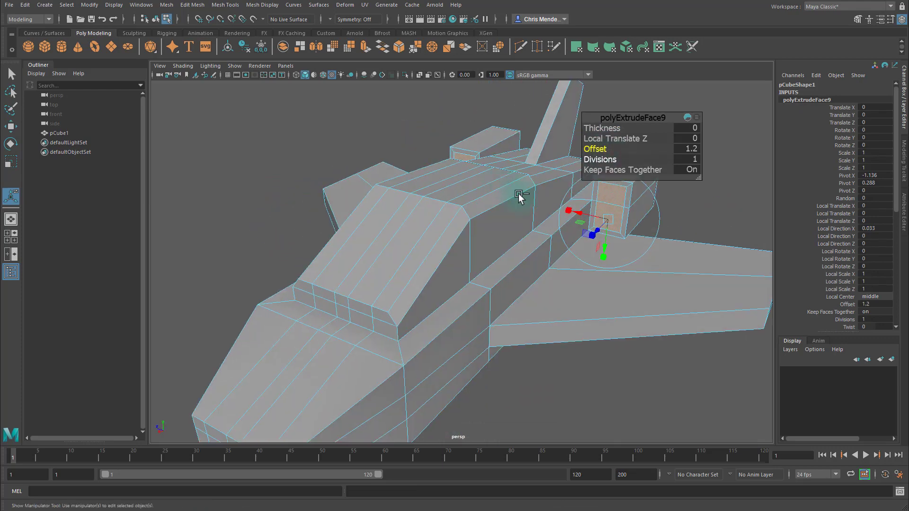
# - Extrude the inset front faces of both rear side blocks inward to hollow out the intakes
pyautogui.hotkey('ctrl', 'e')
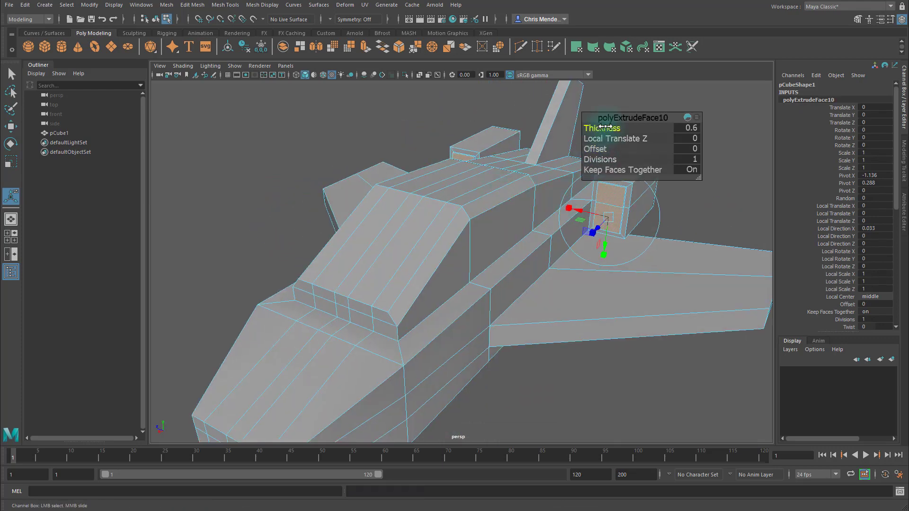
pyautogui.keyDown('alt'); pyautogui.moveTo(566, 126); pyautogui.dragTo(432, 203); pyautogui.keyUp('alt')
# - Extrude the back faces of both rear side blocks with an offset of 1.2 to inset them
pyautogui.click(412, 207)
pyautogui.keyDown('shift'); pyautogui.click(428, 260); pyautogui.keyUp('shift')
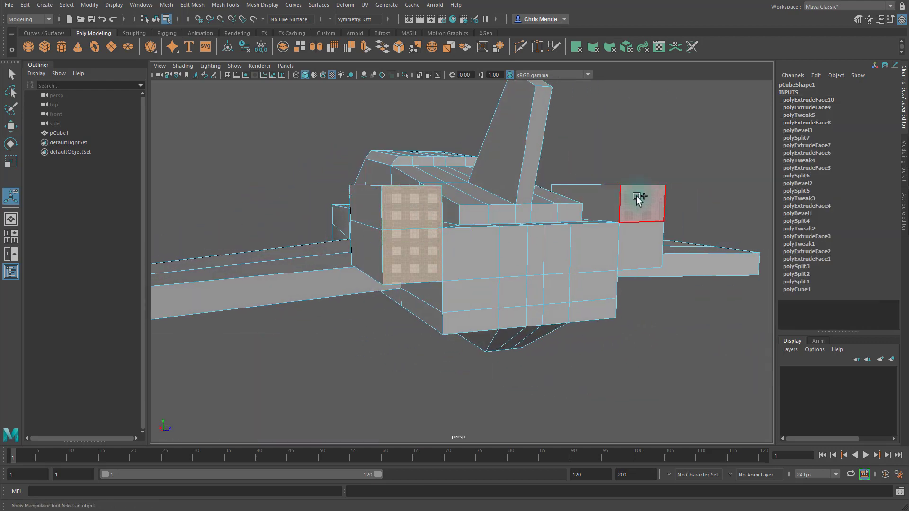
pyautogui.keyDown('shift'); pyautogui.click(635, 196); pyautogui.keyUp('shift')
pyautogui.keyDown('shift'); pyautogui.click(641, 237); pyautogui.keyUp('shift')
pyautogui.hotkey('ctrl', 'e')
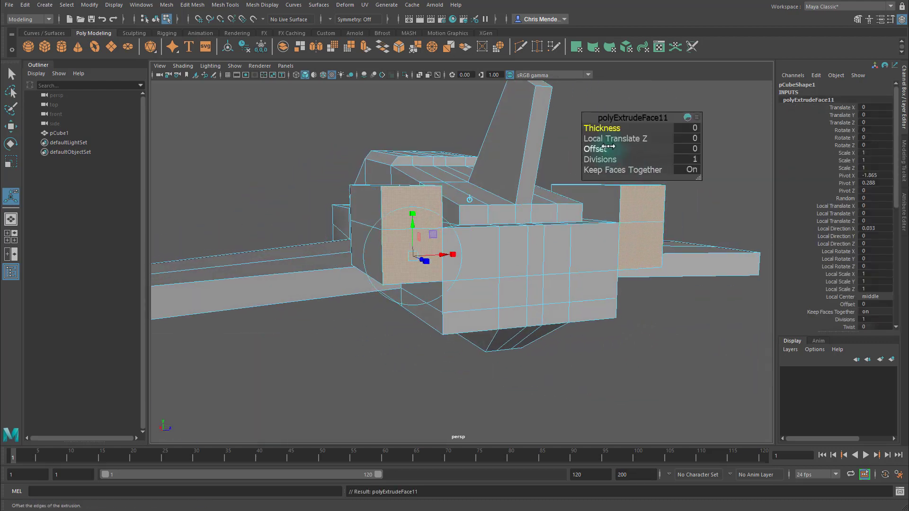
pyautogui.moveTo(593, 149); pyautogui.dragTo(606, 149)
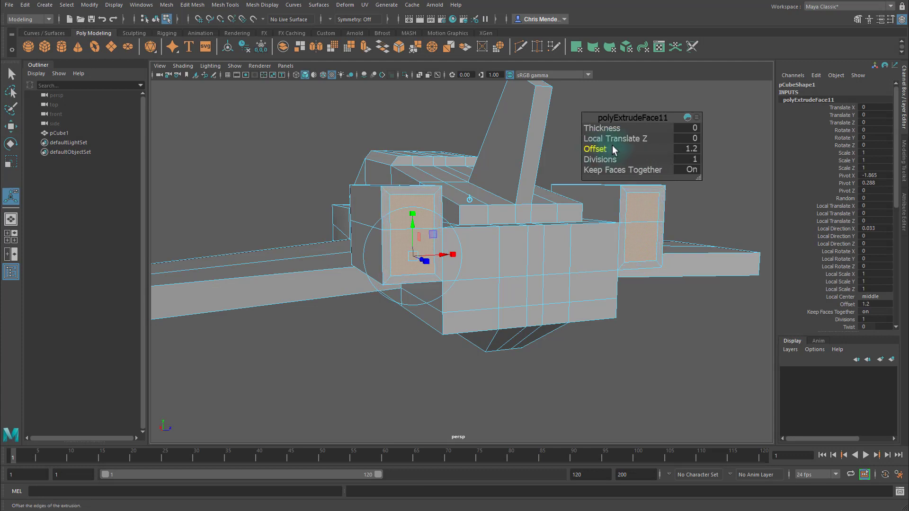
# - Extrude the inset back faces of both side blocks inward to hollow out the exhausts
pyautogui.hotkey('ctrl', 'e')
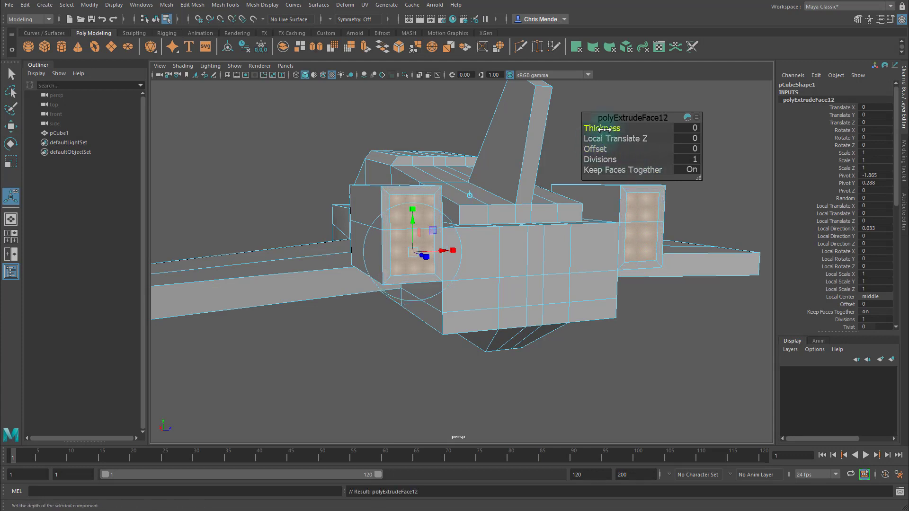
pyautogui.moveTo(594, 128); pyautogui.dragTo(552, 124)
pyautogui.moveTo(586, 229)
pyautogui.keyDown('alt'); pyautogui.mouseDown()
pyautogui.moveTo(552, 243)
pyautogui.moveTo(612, 254)
pyautogui.moveTo(586, 234)
pyautogui.mouseUp(); pyautogui.keyUp('alt')
# - Extrude the frame faces around both exhaust openings backward with a thickness of 2.6
pyautogui.click(411, 203)
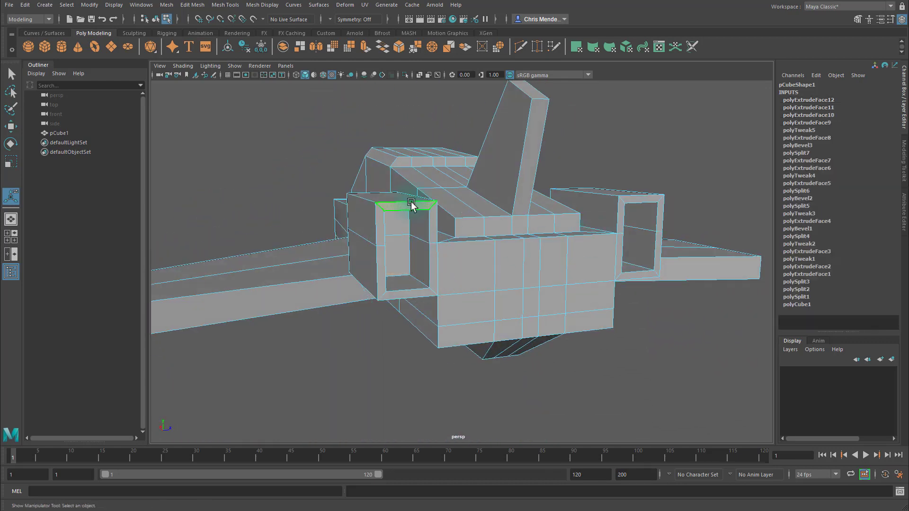
pyautogui.doubleClick(434, 221)
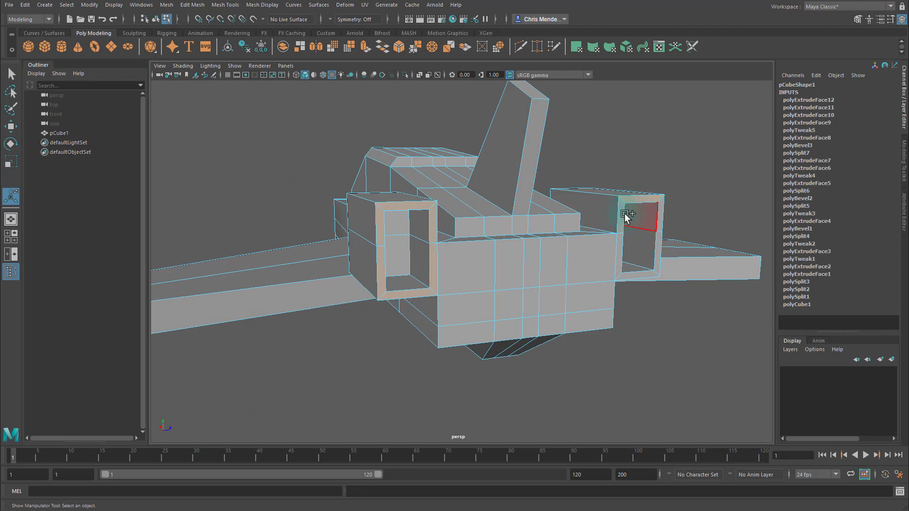
pyautogui.hotkey('ctrl', 'e')
pyautogui.keyDown('alt'); pyautogui.moveTo(590, 261); pyautogui.dragTo(657, 286); pyautogui.keyUp('alt')
pyautogui.moveTo(612, 128); pyautogui.dragTo(672, 230)
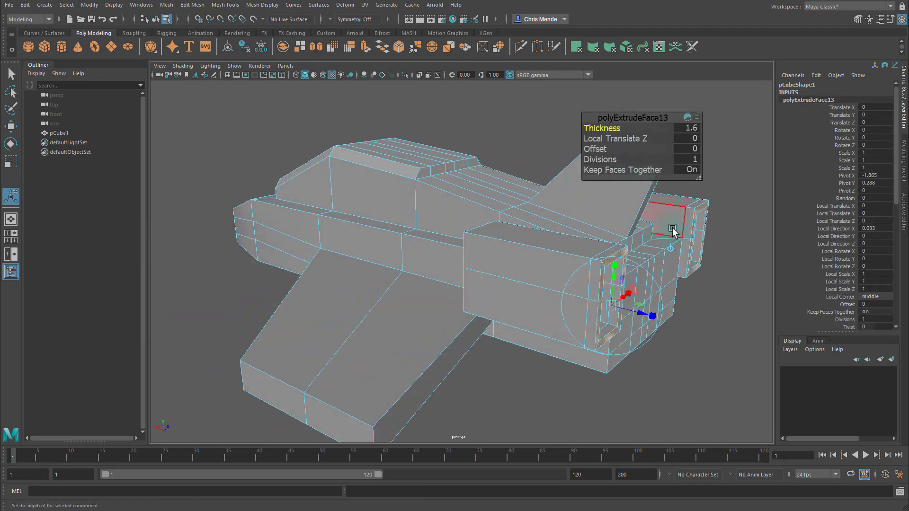
pyautogui.moveTo(614, 127); pyautogui.dragTo(629, 128)
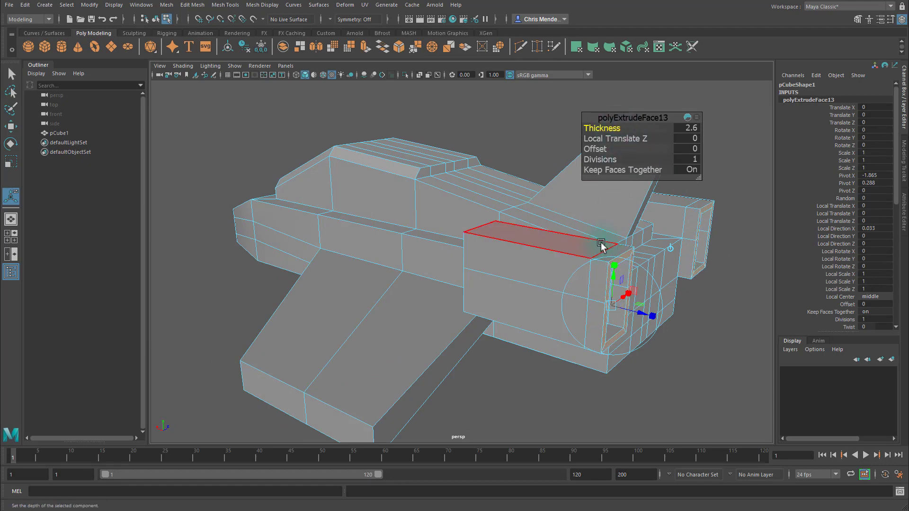
# - Extrude the narrow outer faces around both exhaust ends with a thickness of 1.7 to form raised rims
pyautogui.click(613, 247)
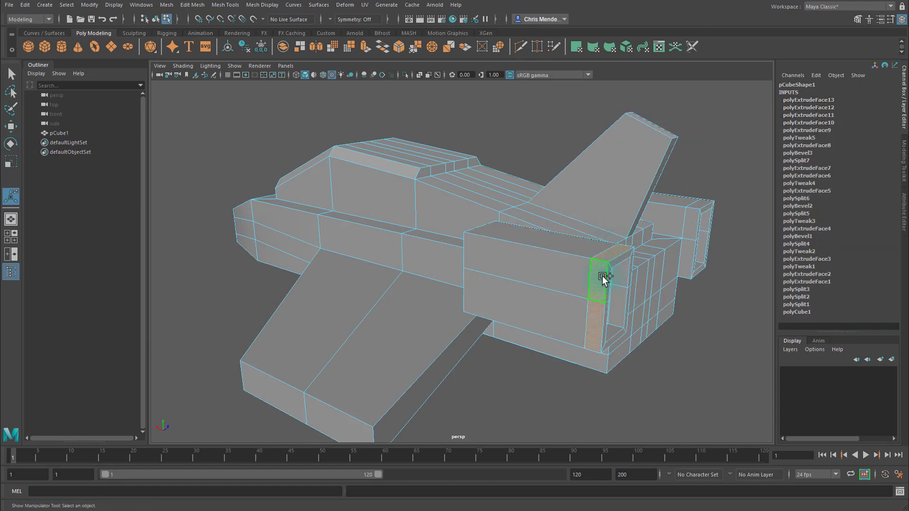
pyautogui.keyDown('alt'); pyautogui.moveTo(689, 253); pyautogui.dragTo(644, 288); pyautogui.keyUp('alt')
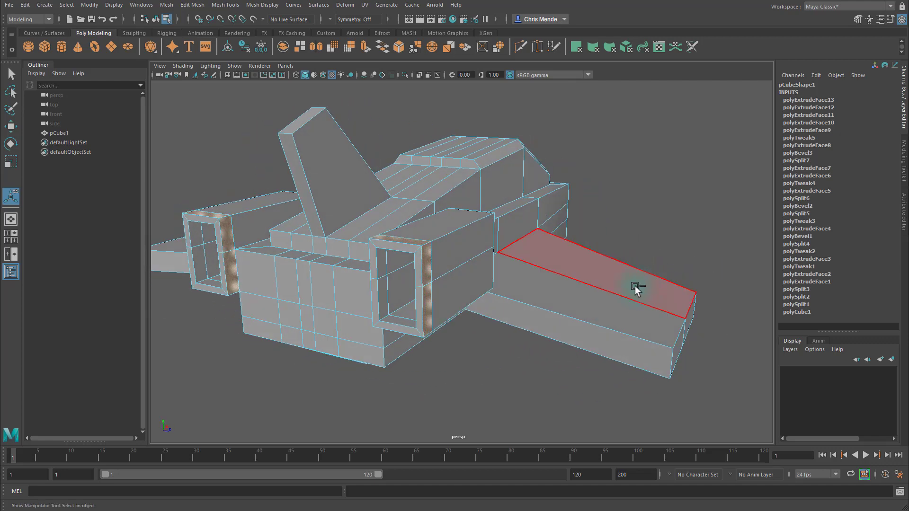
pyautogui.click(629, 290)
pyautogui.hotkey('ctrl', 'e')
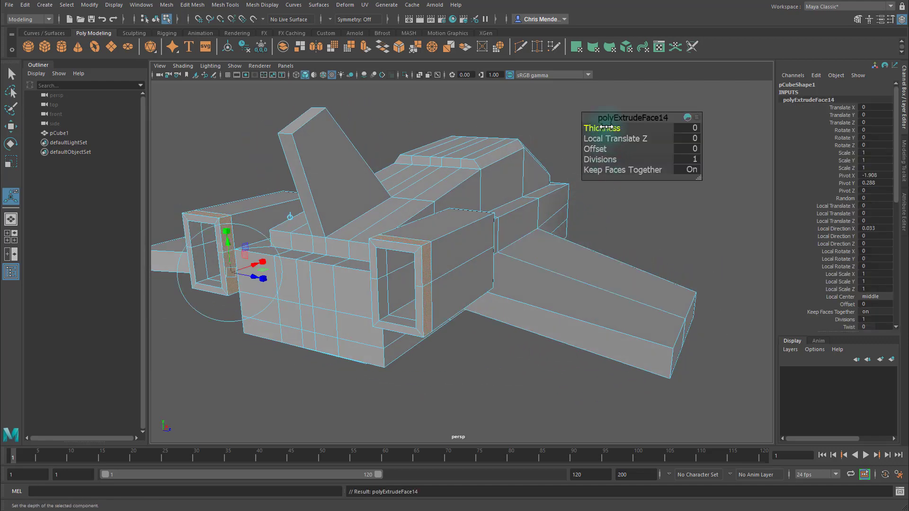
pyautogui.moveTo(602, 127); pyautogui.dragTo(614, 127)
# - Scale the outer faces of both exhaust rims lengthwise to widen them
pyautogui.keyDown('alt'); pyautogui.moveTo(494, 257); pyautogui.dragTo(410, 260); pyautogui.keyUp('alt')
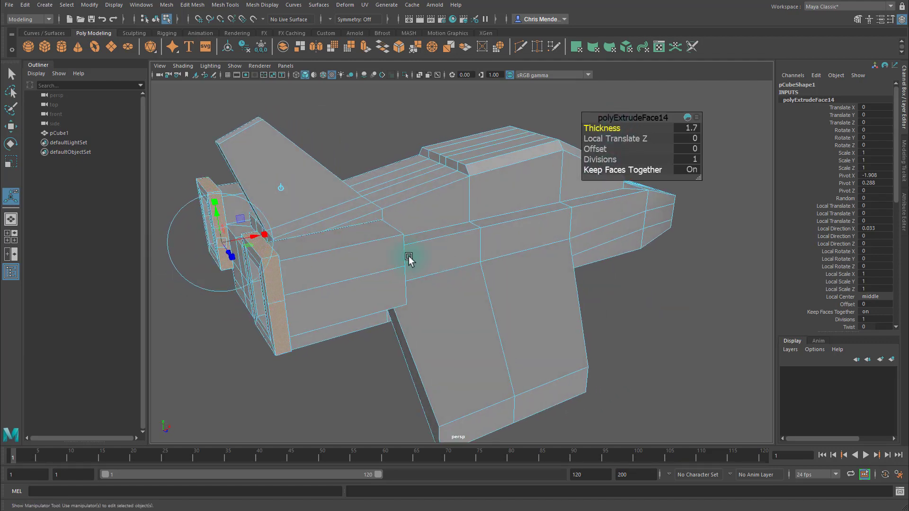
pyautogui.press('r')
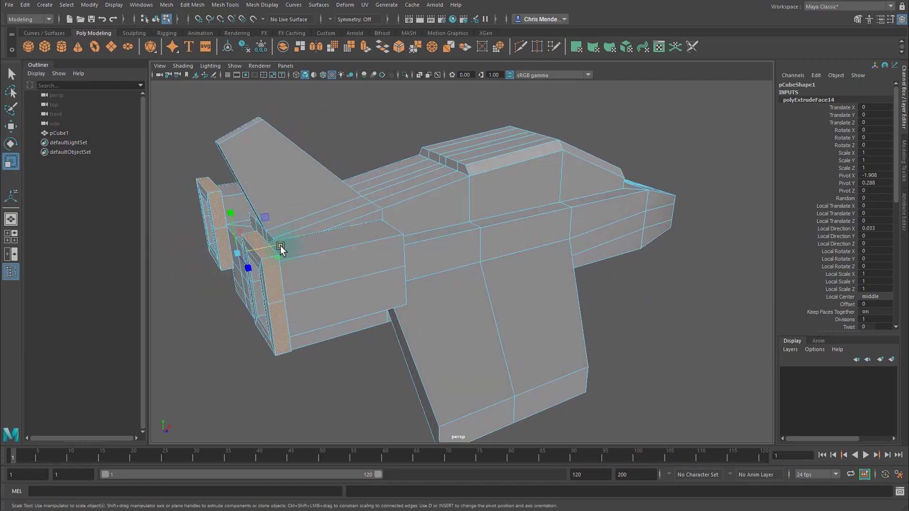
pyautogui.moveTo(280, 249); pyautogui.dragTo(376, 257)
pyautogui.press('w')
# - Scale the rear-facing ring faces of both exhaust rims to 0 lengthwise to flatten them
pyautogui.click(465, 168)
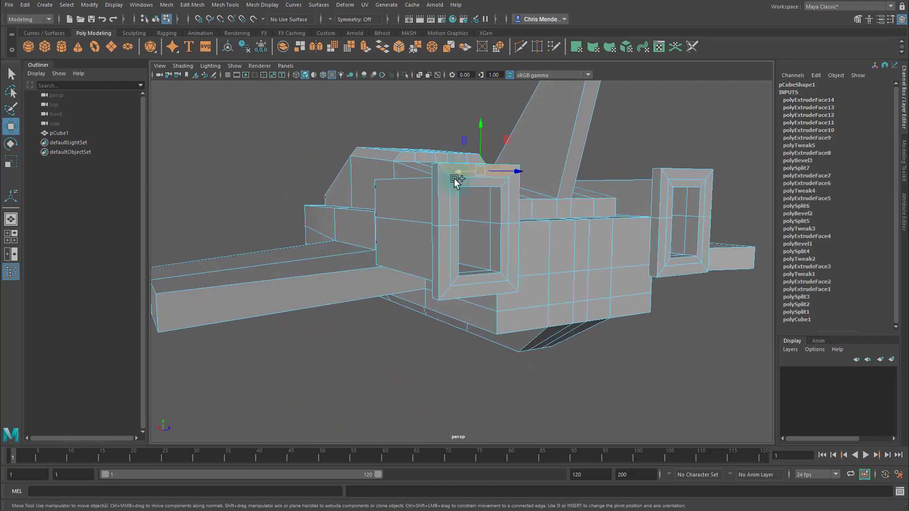
pyautogui.doubleClick(444, 193)
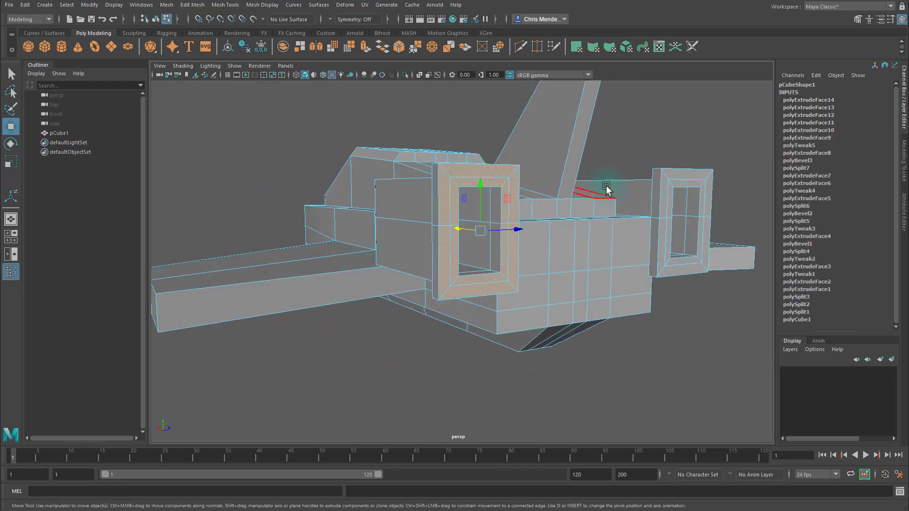
pyautogui.keyDown('shift'); pyautogui.doubleClick(665, 185); pyautogui.keyUp('shift')
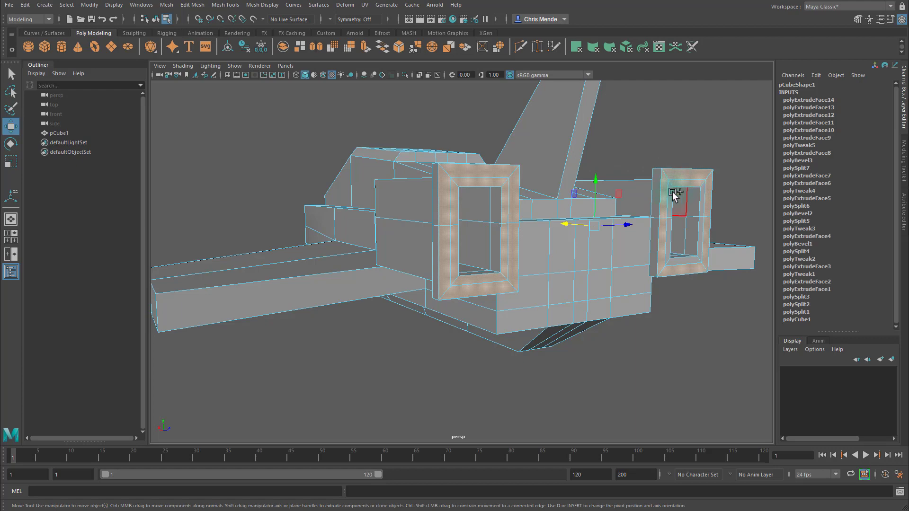
pyautogui.press('r')
pyautogui.keyDown('alt'); pyautogui.moveTo(635, 248); pyautogui.dragTo(650, 283); pyautogui.keyUp('alt')
pyautogui.click(641, 256)
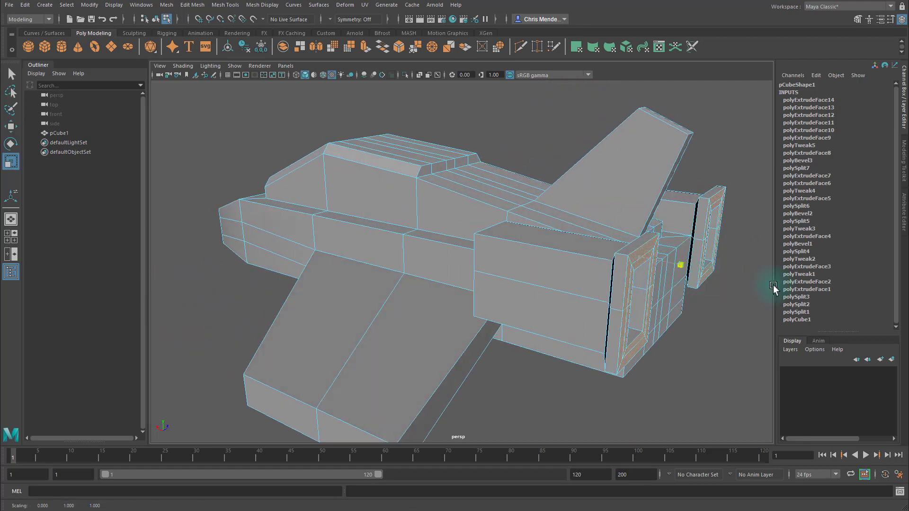
# - Extrude the central upper faces of the fuselage's rear end and move them backward to form a protruding nozzle block
pyautogui.keyDown('alt'); pyautogui.moveTo(729, 325); pyautogui.dragTo(681, 319); pyautogui.keyUp('alt')
pyautogui.keyDown('alt'); pyautogui.moveTo(682, 319); pyautogui.dragTo(508, 296, button='right'); pyautogui.keyUp('alt')
pyautogui.keyDown('alt'); pyautogui.moveTo(508, 296); pyautogui.dragTo(537, 320); pyautogui.keyUp('alt')
pyautogui.scroll(3, 530, 317)
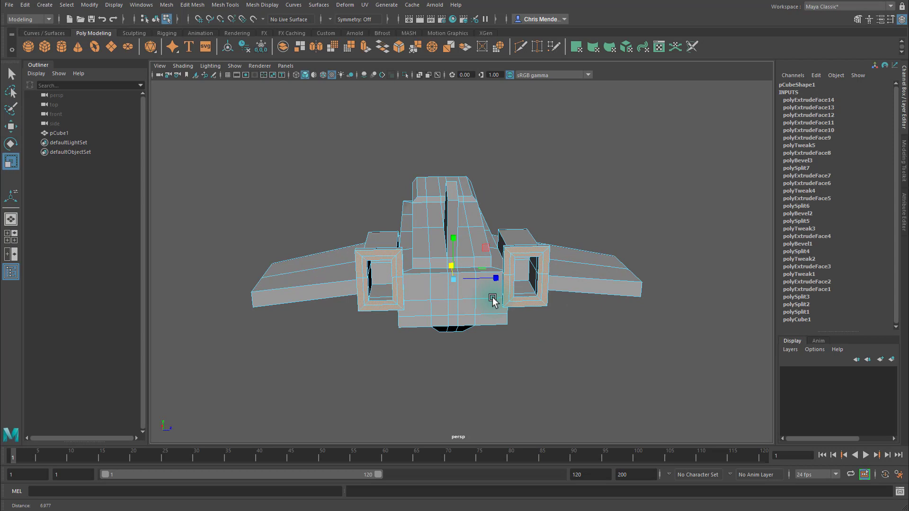
pyautogui.click(440, 297)
pyautogui.press('q')
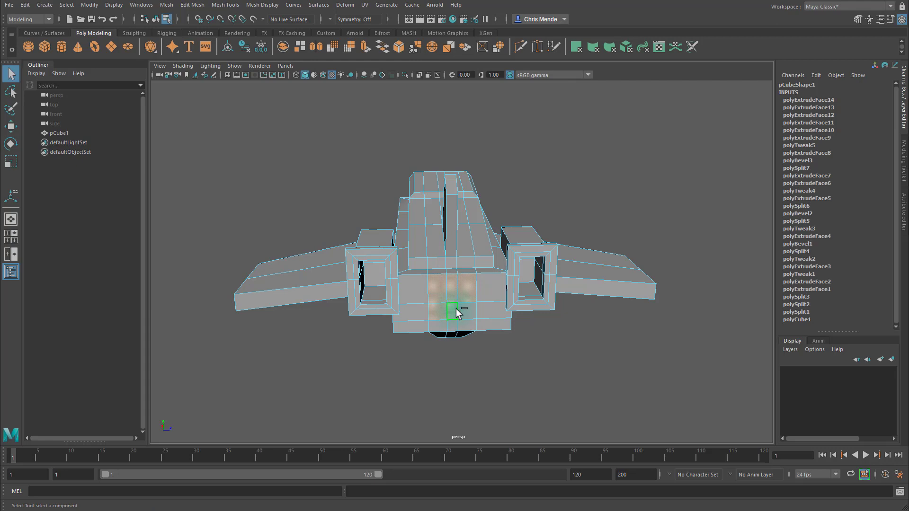
pyautogui.keyDown('alt'); pyautogui.moveTo(498, 348); pyautogui.dragTo(544, 365); pyautogui.keyUp('alt')
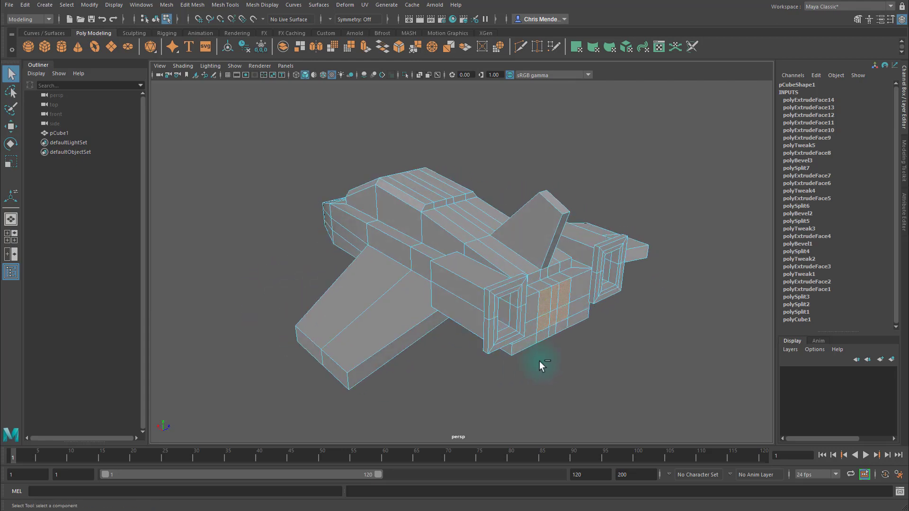
pyautogui.hotkey('ctrl', 'e')
pyautogui.press('w')
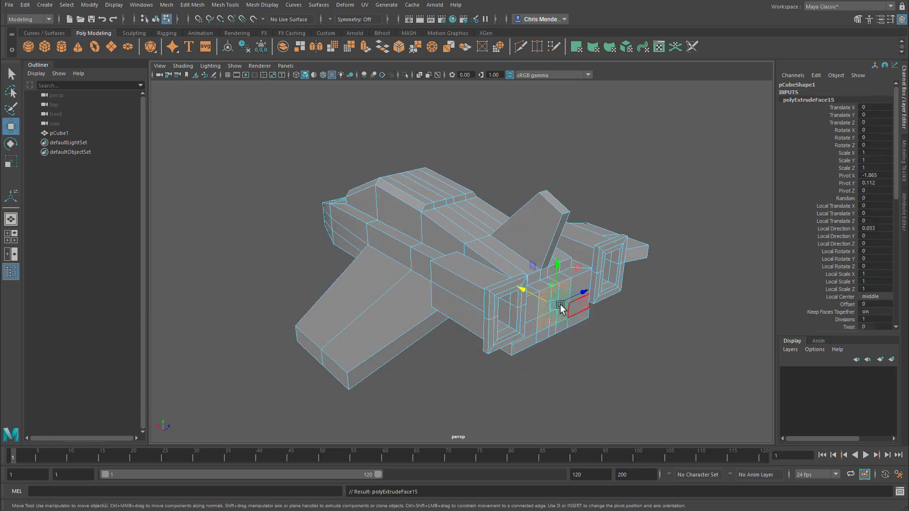
pyautogui.moveTo(544, 300)
pyautogui.keyDown('alt'); pyautogui.mouseDown()
pyautogui.moveTo(566, 341)
pyautogui.moveTo(546, 309)
pyautogui.mouseUp(); pyautogui.keyUp('alt')
# - Extrude the end faces of the central nozzle block and scale them down uniformly to inset them
pyautogui.hotkey('ctrl', 'e')
pyautogui.press('r')
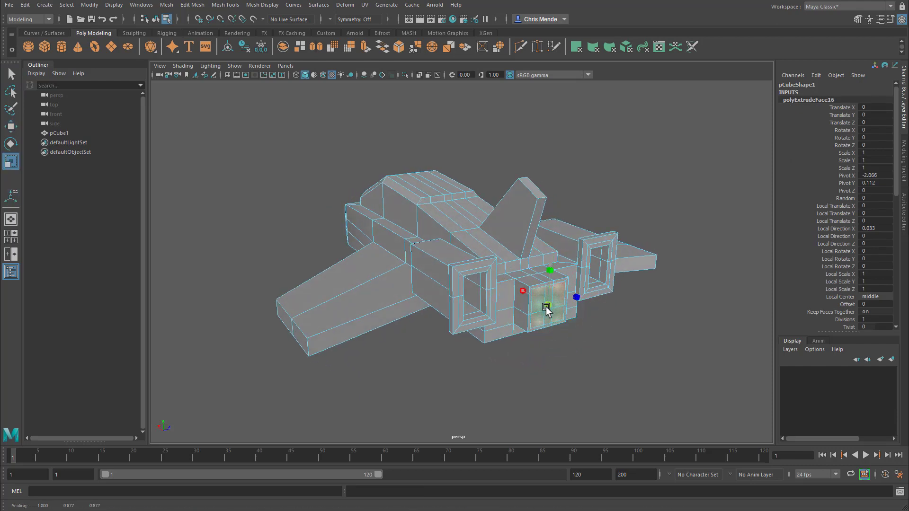
pyautogui.keyDown('alt'); pyautogui.moveTo(586, 353); pyautogui.dragTo(579, 354); pyautogui.keyUp('alt')
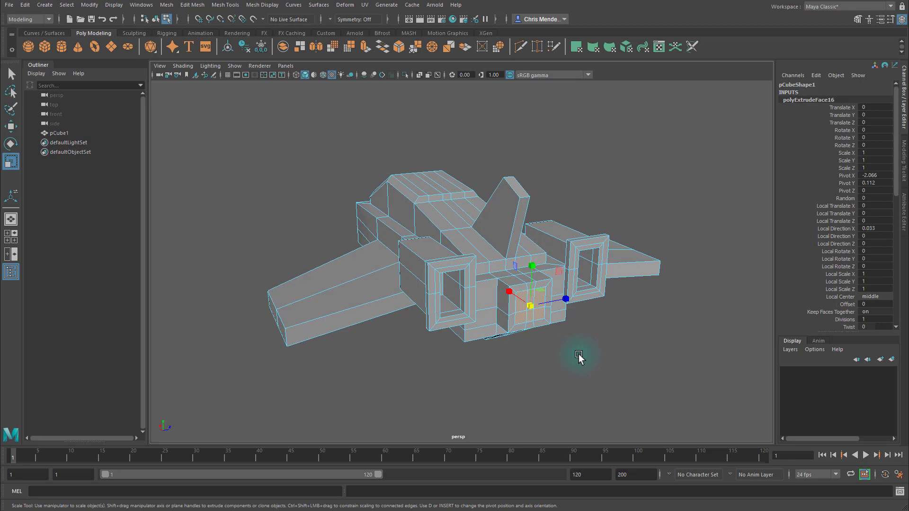
# - Extrude the inset nozzle faces again and move them forward into the block to hollow it out
pyautogui.hotkey('ctrl', 'e')
pyautogui.press('w')
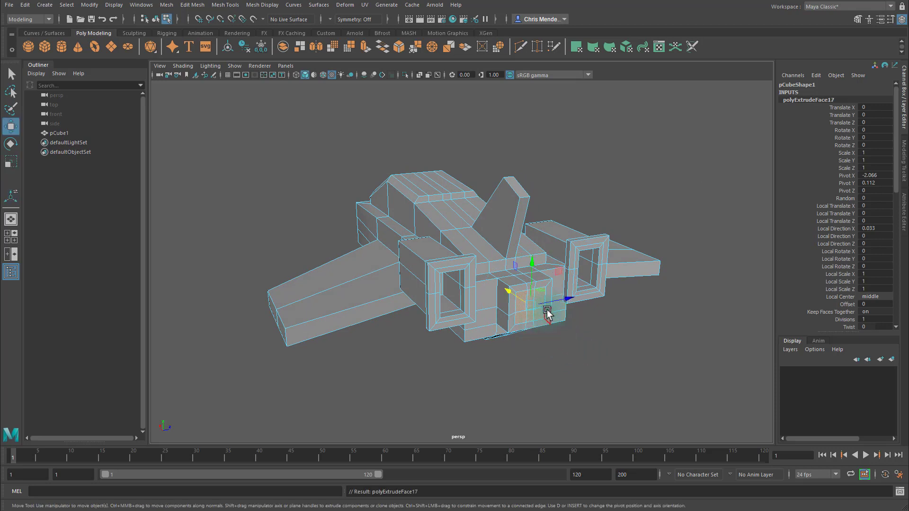
pyautogui.moveTo(500, 299); pyautogui.dragTo(489, 284)
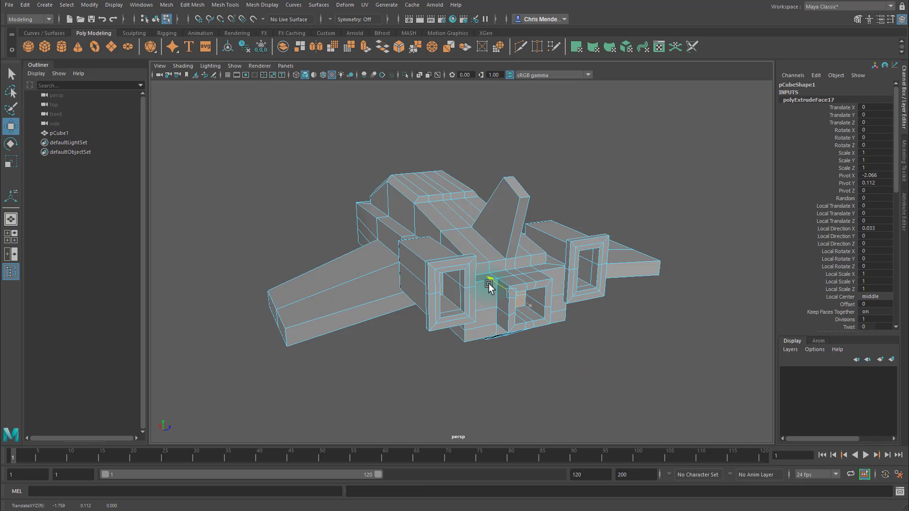
pyautogui.keyDown('alt'); pyautogui.moveTo(551, 342); pyautogui.dragTo(549, 356); pyautogui.keyUp('alt')
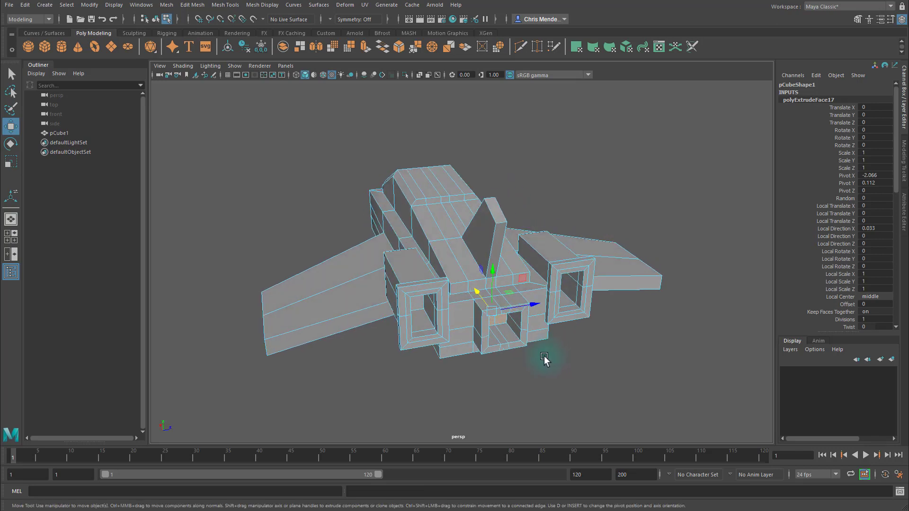
# - Try another extrusion of the recessed nozzle faces, and undo it together with their inward move
pyautogui.hotkey('ctrl', 'e')
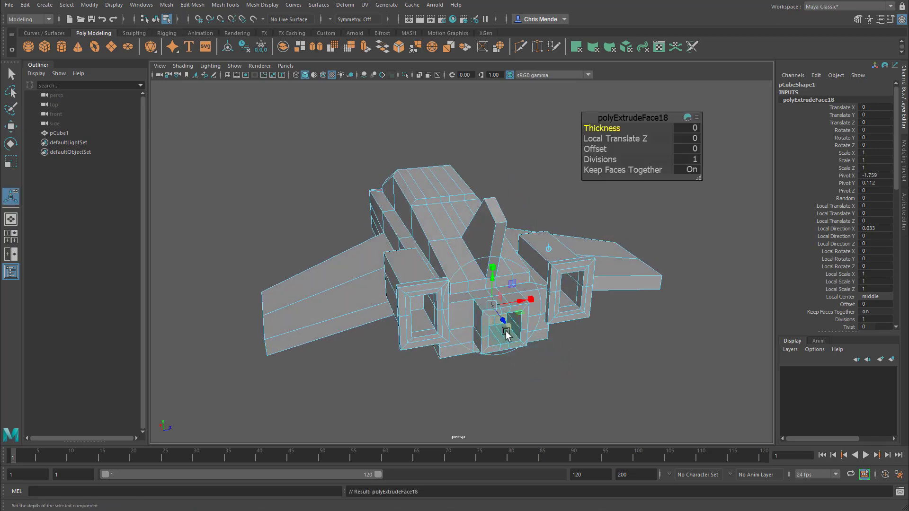
pyautogui.hotkey('ctrl', 'z')
pyautogui.hotkey('ctrl', 'z')
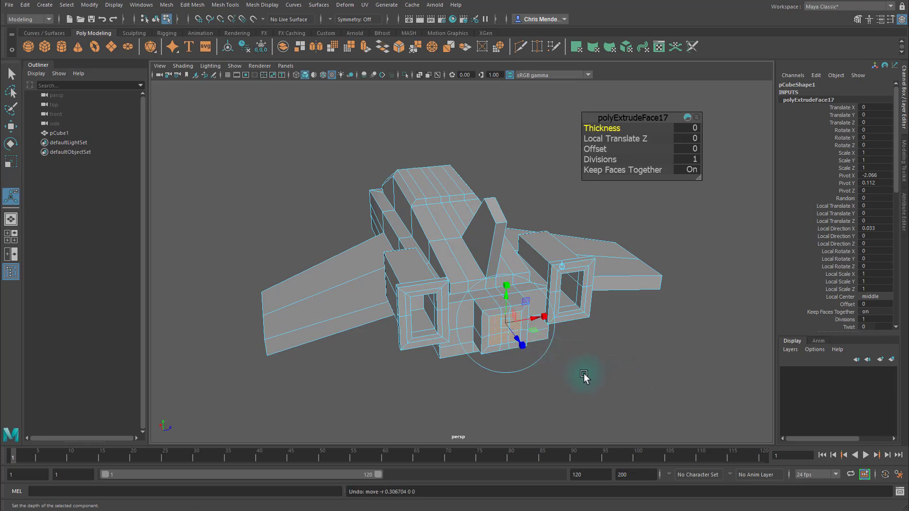
# - Move the inset nozzle faces forward into the block by a shorter distance and clear the selection
pyautogui.press('w')
pyautogui.moveTo(490, 310); pyautogui.dragTo(482, 299)
pyautogui.click(566, 369)
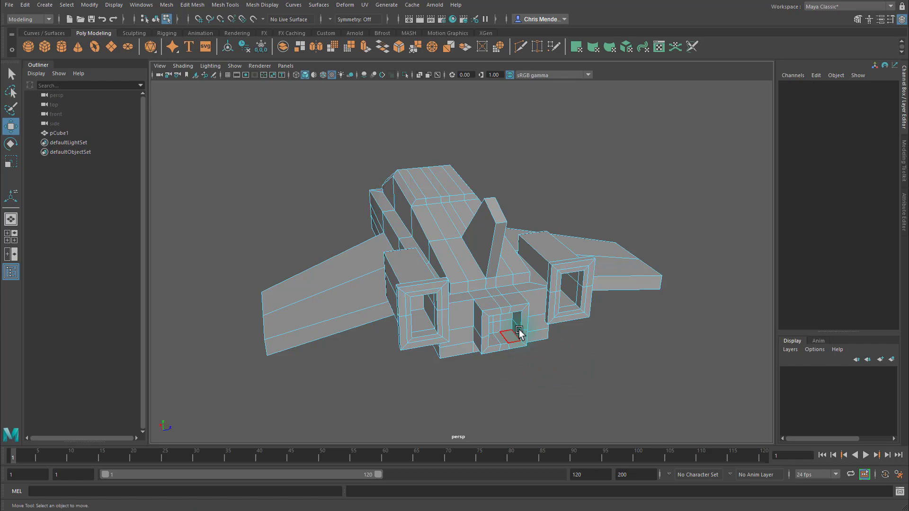
# - Insert an edge loop around the central nozzle block close to its rear end with Multi-Cut
pyautogui.keyDown('alt'); pyautogui.moveTo(524, 389); pyautogui.dragTo(564, 357); pyautogui.keyUp('alt')
pyautogui.hotkey('ctrl', 'shift', 'x')
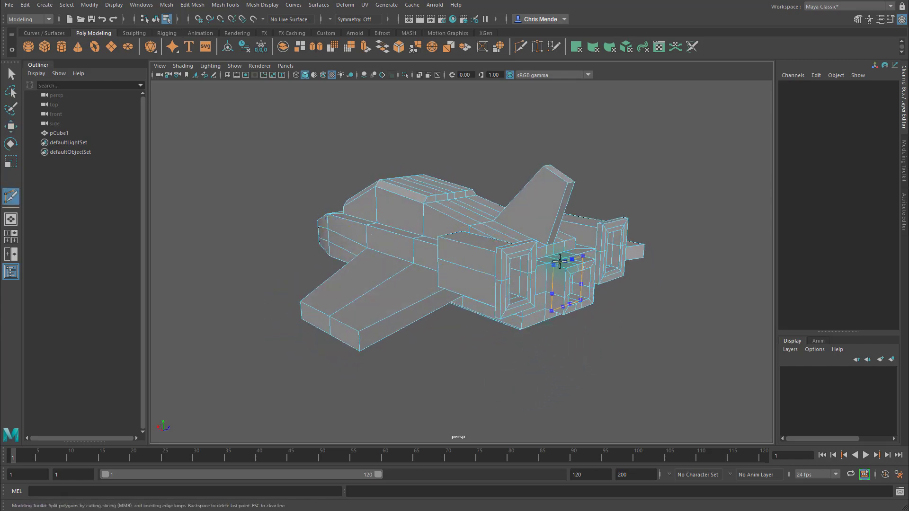
pyautogui.press('Return')
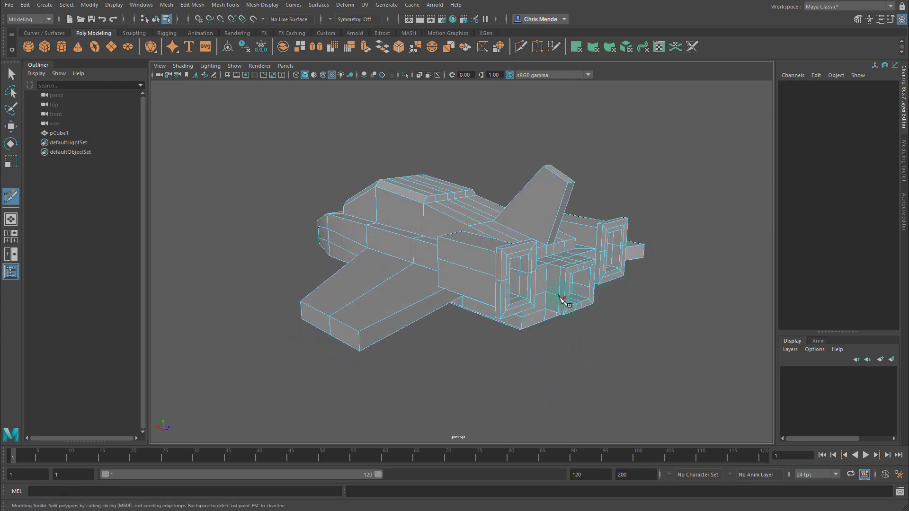
# - Extrude the narrow band of faces around the central nozzle's rear end outward to form a raised rim
pyautogui.press('q')
pyautogui.click(563, 296)
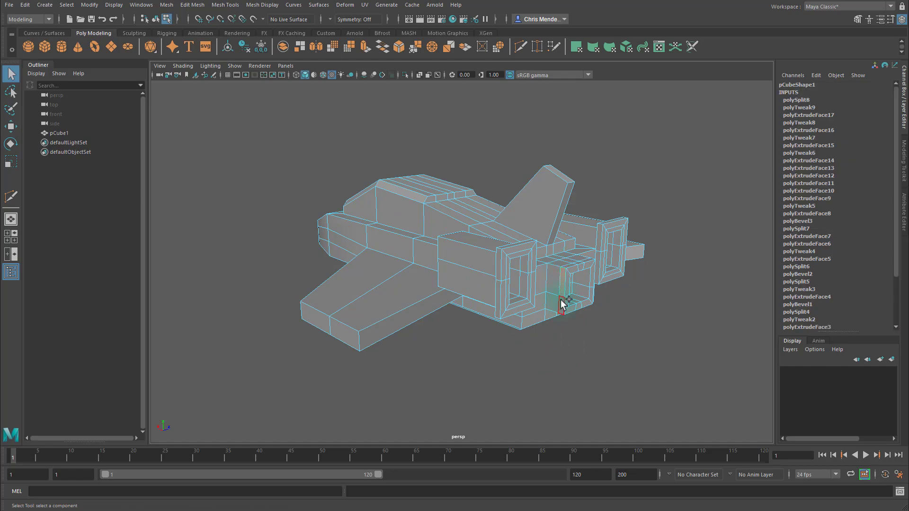
pyautogui.keyDown('alt'); pyautogui.moveTo(568, 305); pyautogui.dragTo(609, 361); pyautogui.keyUp('alt')
pyautogui.hotkey('ctrl', 'e')
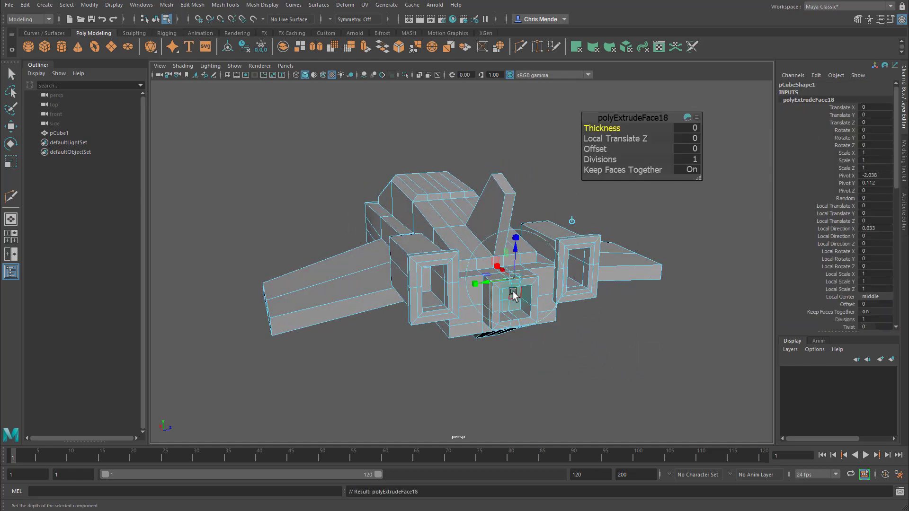
pyautogui.moveTo(600, 128); pyautogui.dragTo(617, 126)
pyautogui.keyDown('alt'); pyautogui.moveTo(504, 299); pyautogui.dragTo(596, 318); pyautogui.keyUp('alt')
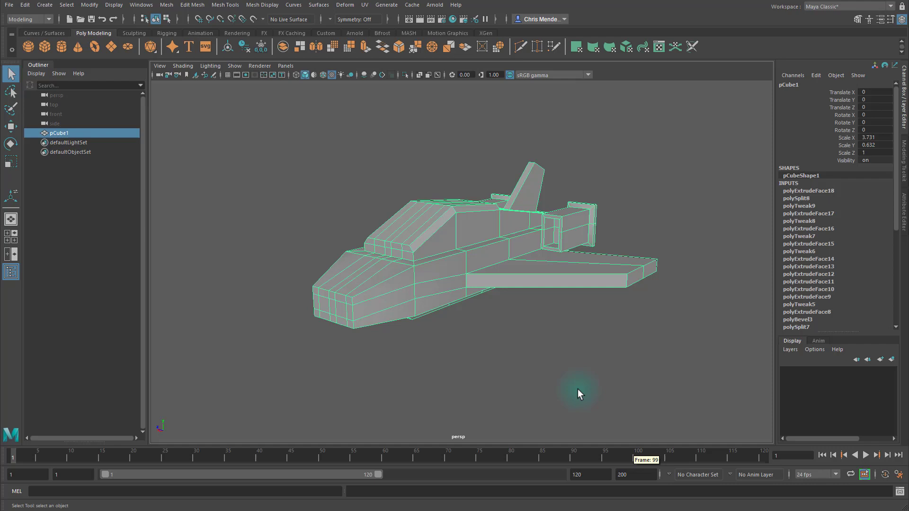
# - Harden all edges of the spacecraft mesh so its faces look flat-shaded, and clear the selection
pyautogui.keyDown('alt'); pyautogui.moveTo(577, 389); pyautogui.dragTo(616, 365); pyautogui.keyUp('alt')
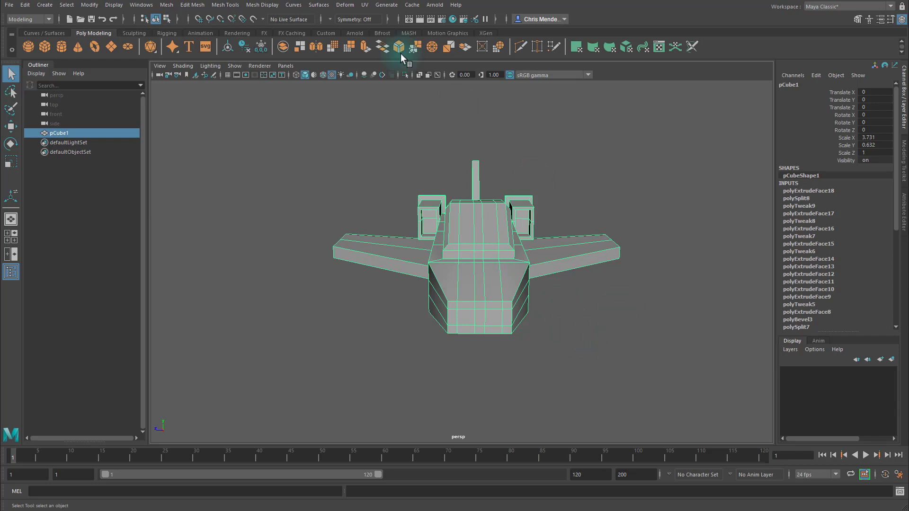
pyautogui.click(272, 8)
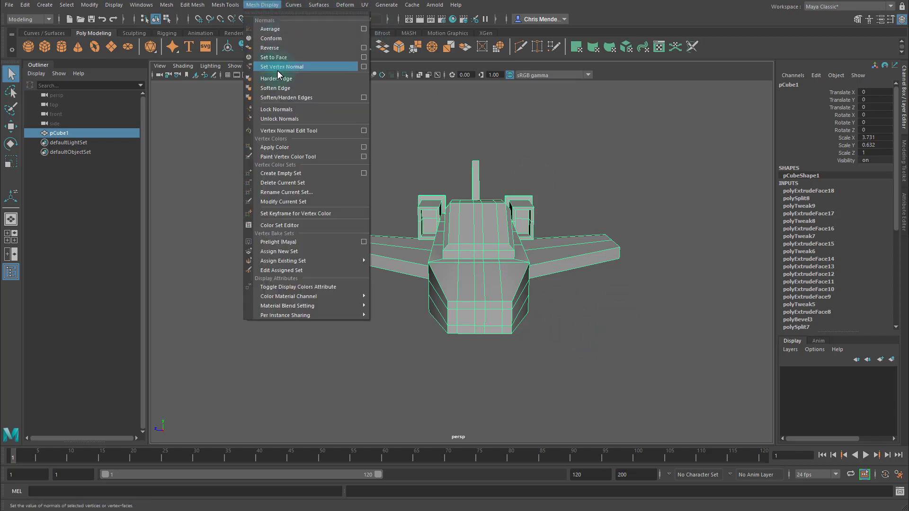
pyautogui.click(282, 80)
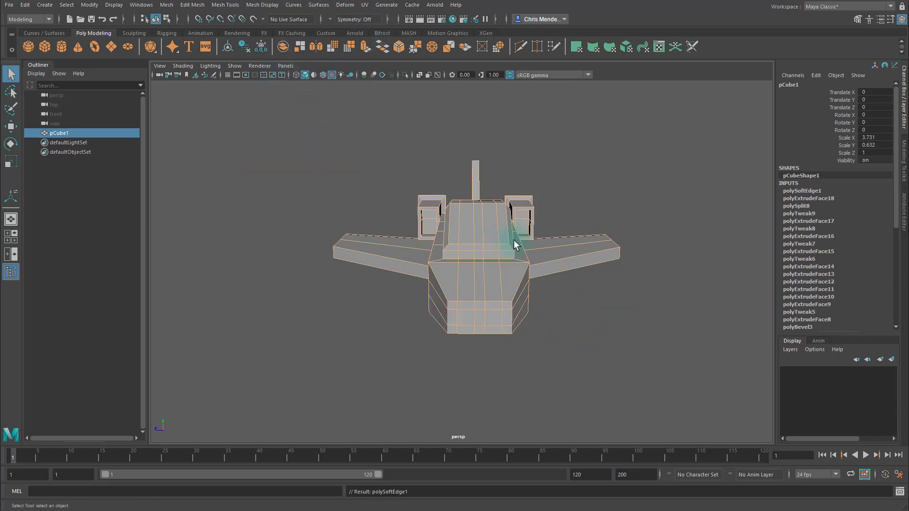
pyautogui.keyDown('alt'); pyautogui.moveTo(513, 240); pyautogui.dragTo(473, 266); pyautogui.keyUp('alt')
pyautogui.click(510, 350)
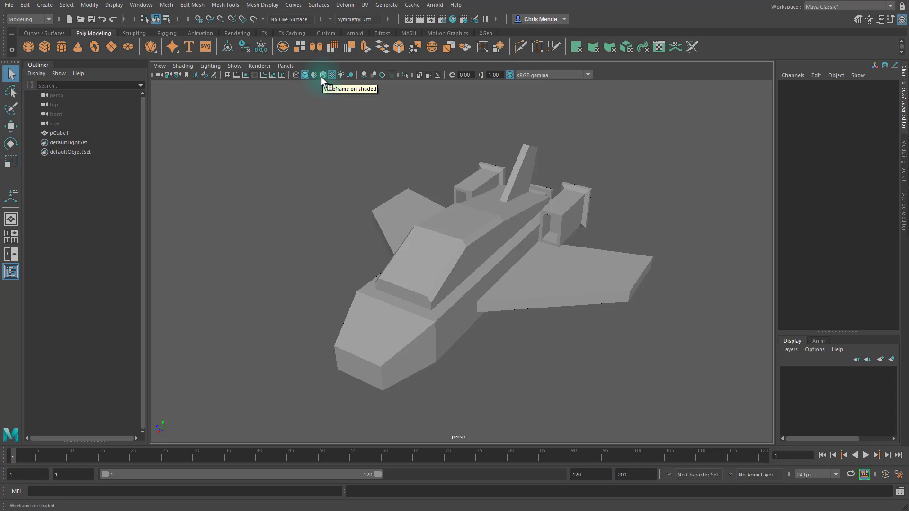
# - Turn on screen-space ambient occlusion and multisample anti-aliasing in the perspective view and inspect the shaded spacecraft
pyautogui.click(364, 75)
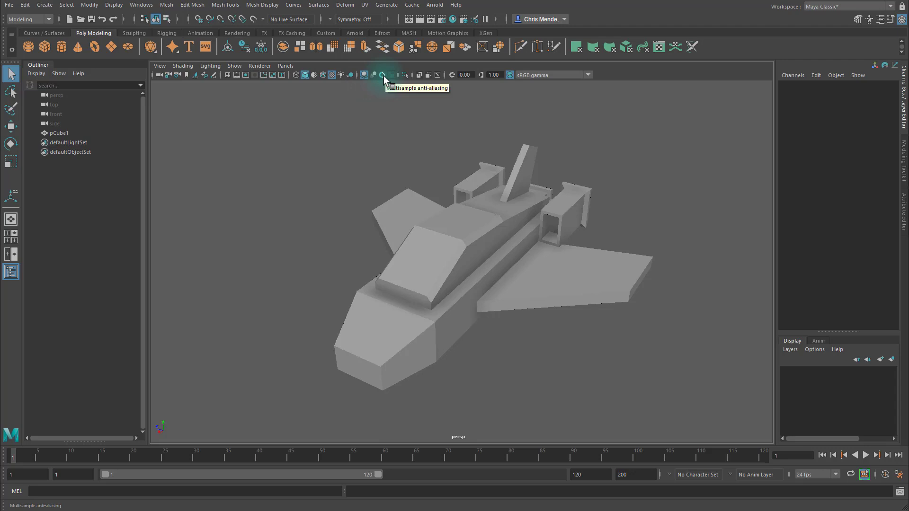
pyautogui.click(382, 75)
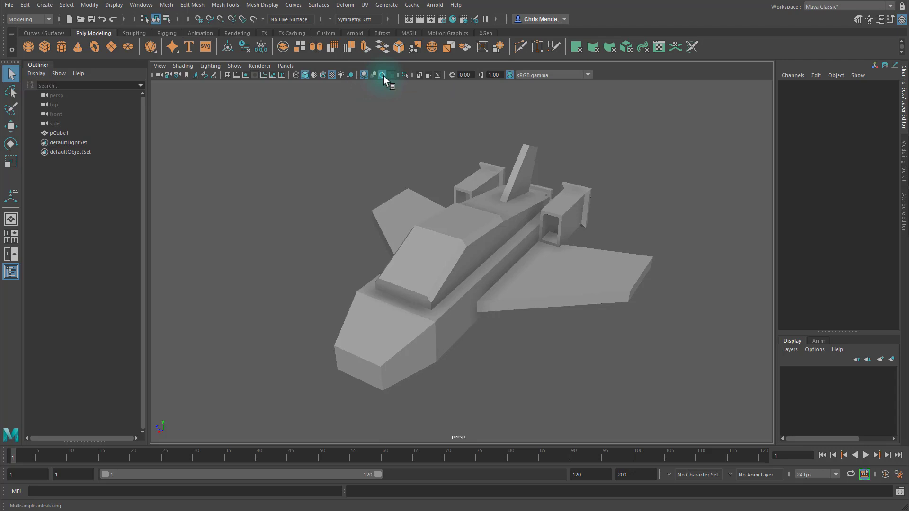
pyautogui.keyDown('alt'); pyautogui.moveTo(391, 181); pyautogui.dragTo(471, 236); pyautogui.keyUp('alt')
pyautogui.click(470, 236)
pyautogui.keyDown('alt'); pyautogui.moveTo(519, 219); pyautogui.dragTo(570, 229); pyautogui.keyUp('alt')
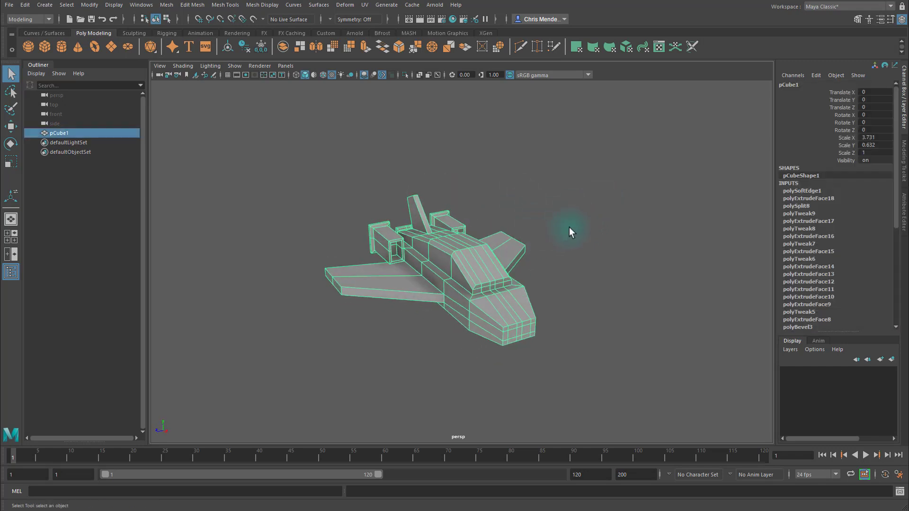
pyautogui.click(614, 266)
pyautogui.keyDown('alt'); pyautogui.moveTo(615, 266); pyautogui.dragTo(526, 240); pyautogui.keyUp('alt')
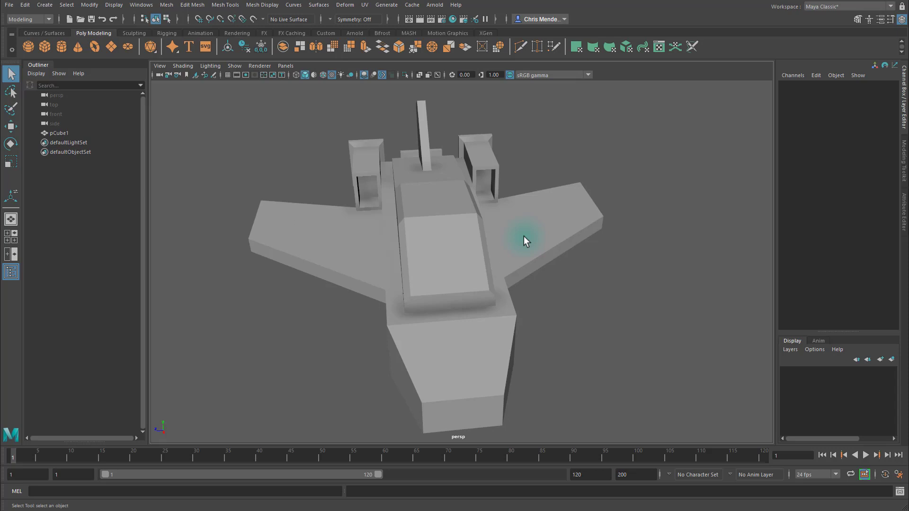
pyautogui.keyDown('alt'); pyautogui.moveTo(544, 220); pyautogui.dragTo(544, 283); pyautogui.keyUp('alt')
# - Delete the construction history of the spacecraft mesh
pyautogui.click(559, 222)
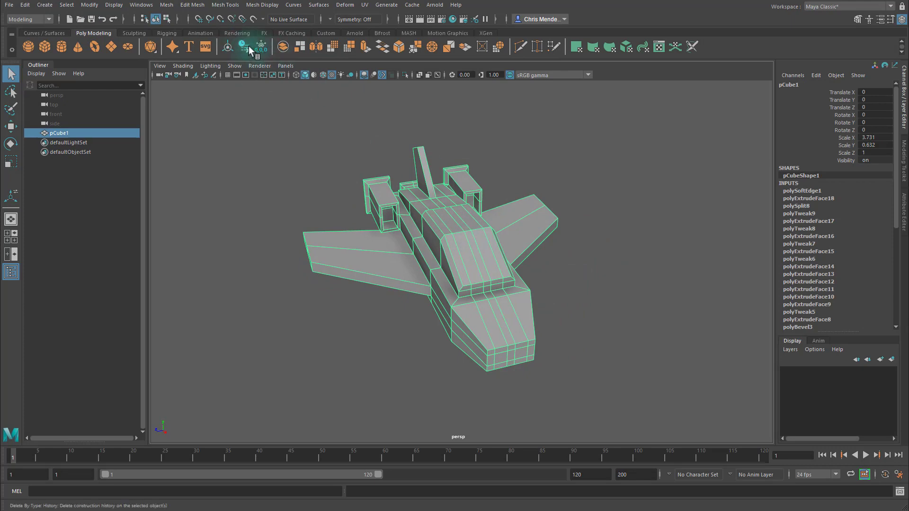
pyautogui.click(249, 46)
pyautogui.click(534, 257)
pyautogui.click(476, 226)
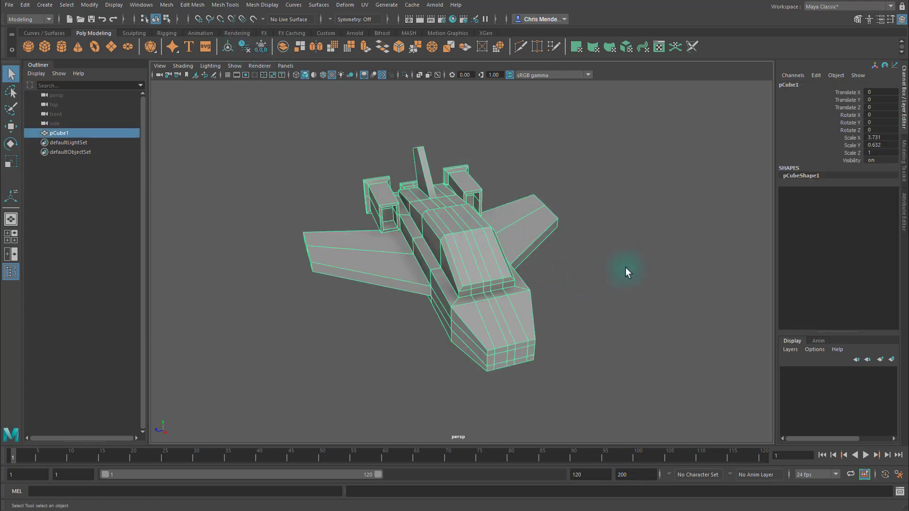
pyautogui.keyDown('alt'); pyautogui.moveTo(625, 268); pyautogui.dragTo(407, 192); pyautogui.keyUp('alt')
pyautogui.keyDown('alt'); pyautogui.moveTo(563, 259); pyautogui.dragTo(596, 336); pyautogui.keyUp('alt')
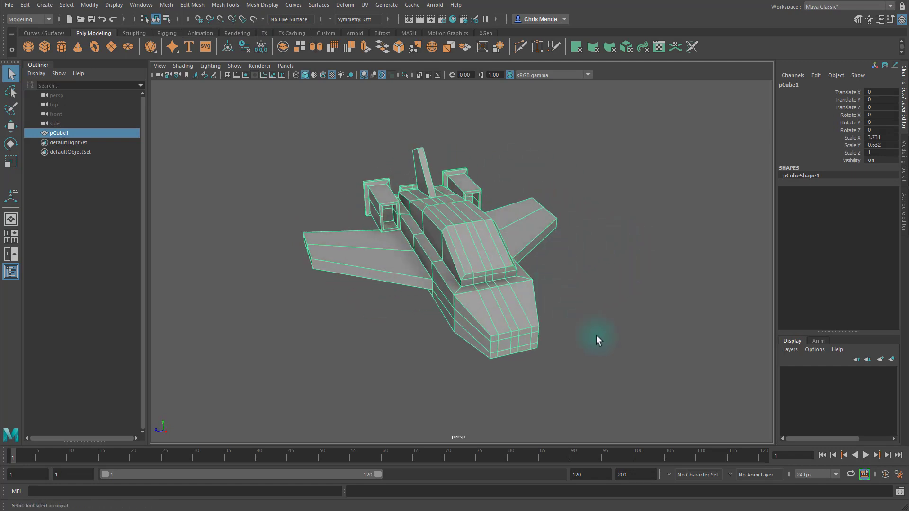